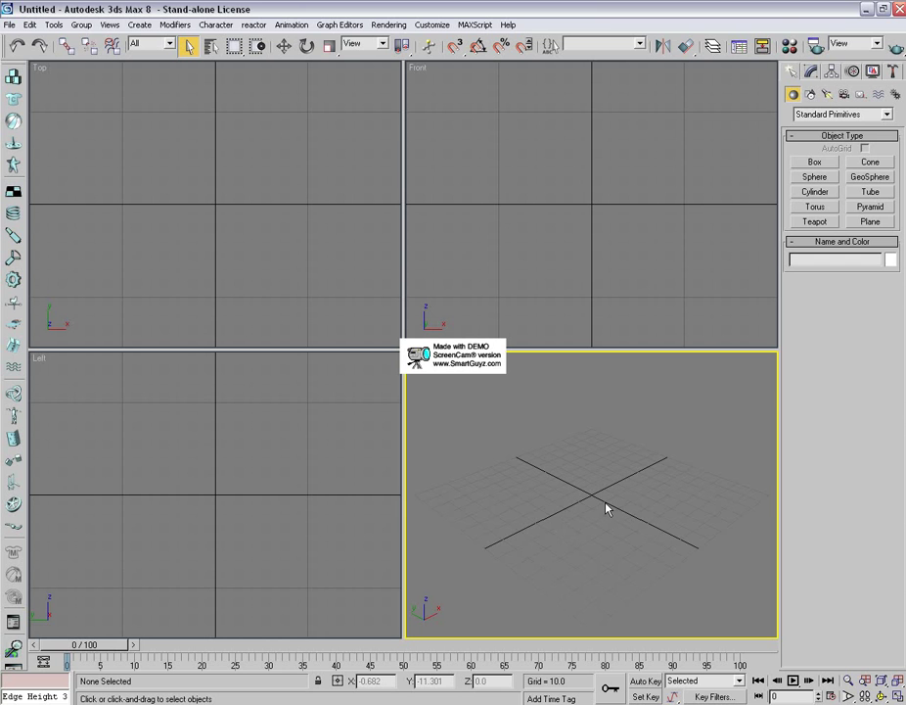
Step: Create a square ground plane about 140 units per side centred on the grid, and scale it uniformly to about 2.5 times its size
left_click(859, 221)
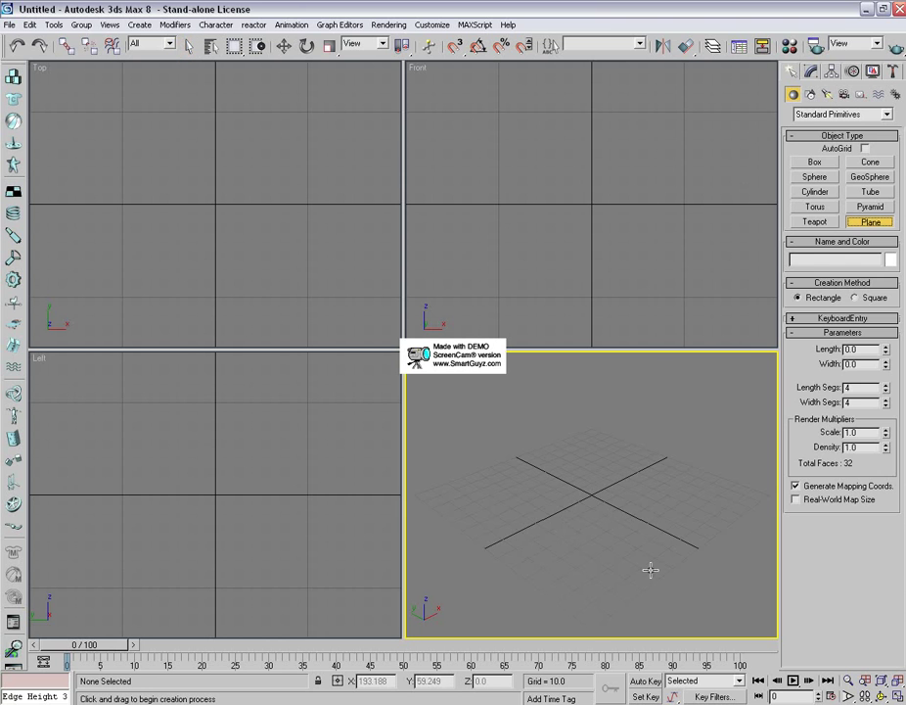
left_click_drag(589, 628, 589, 434)
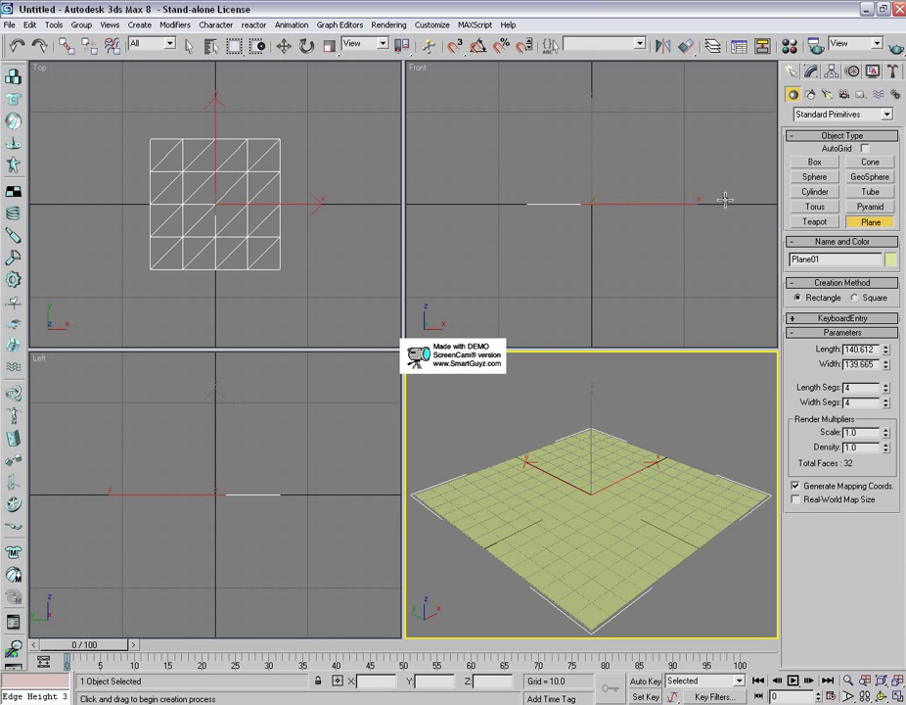
left_click(329, 46)
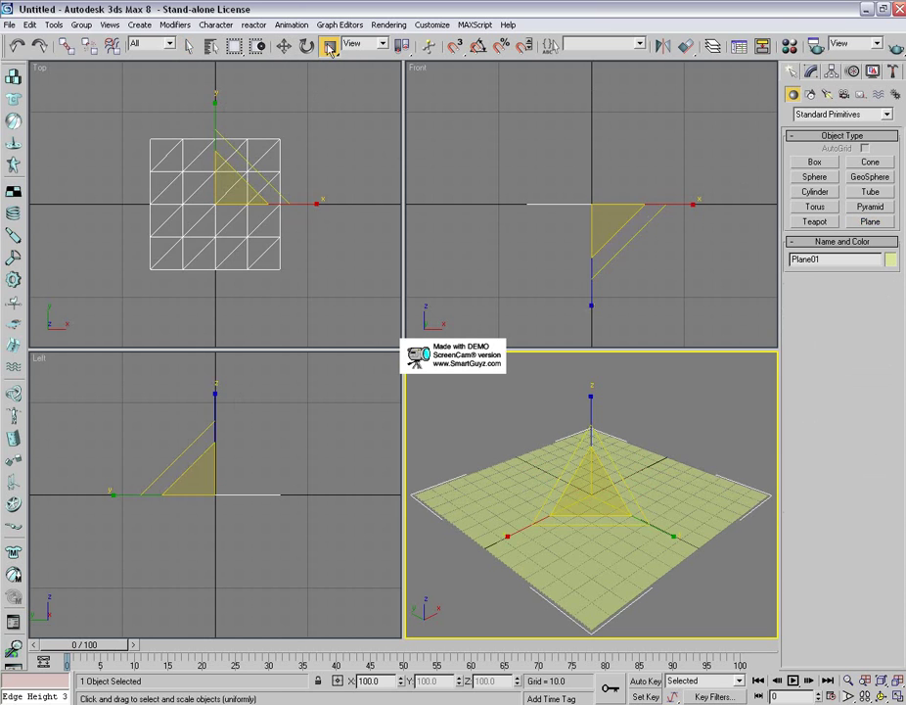
left_click_drag(616, 501, 332, 116)
left_click(188, 46)
left_click(488, 383)
middle_click_drag(500, 428, 645, 370)
scroll(652, 383, "down", 3)
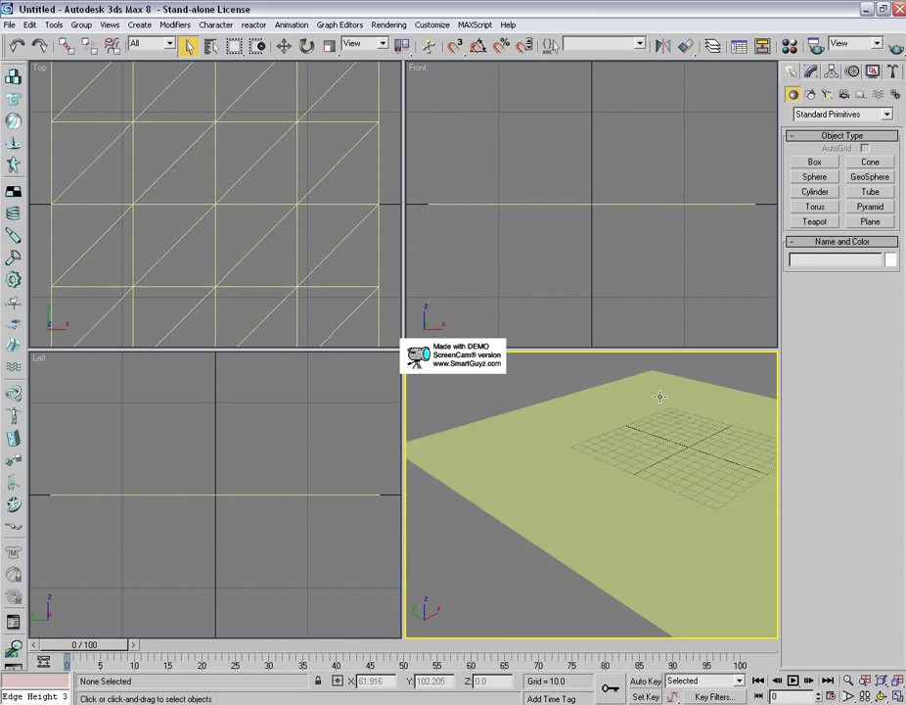
Step: Create a box about 22 long, 54 wide and 13.5 high near the plane's negative-X edge, and enlarge it slightly along Y
left_click(816, 162)
left_click_drag(629, 506, 544, 529)
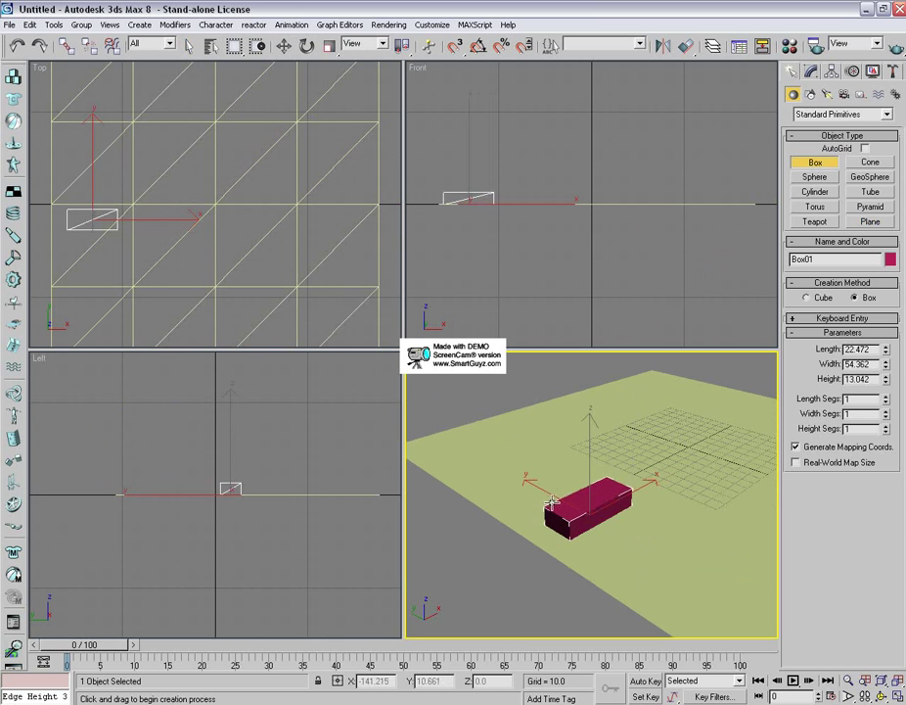
left_click(551, 502)
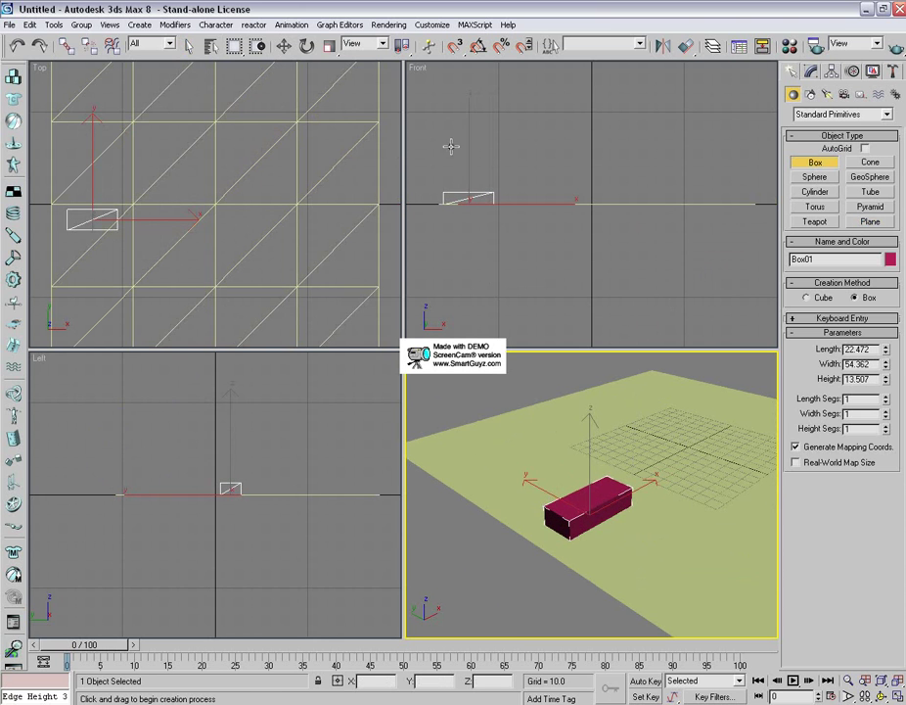
left_click(330, 47)
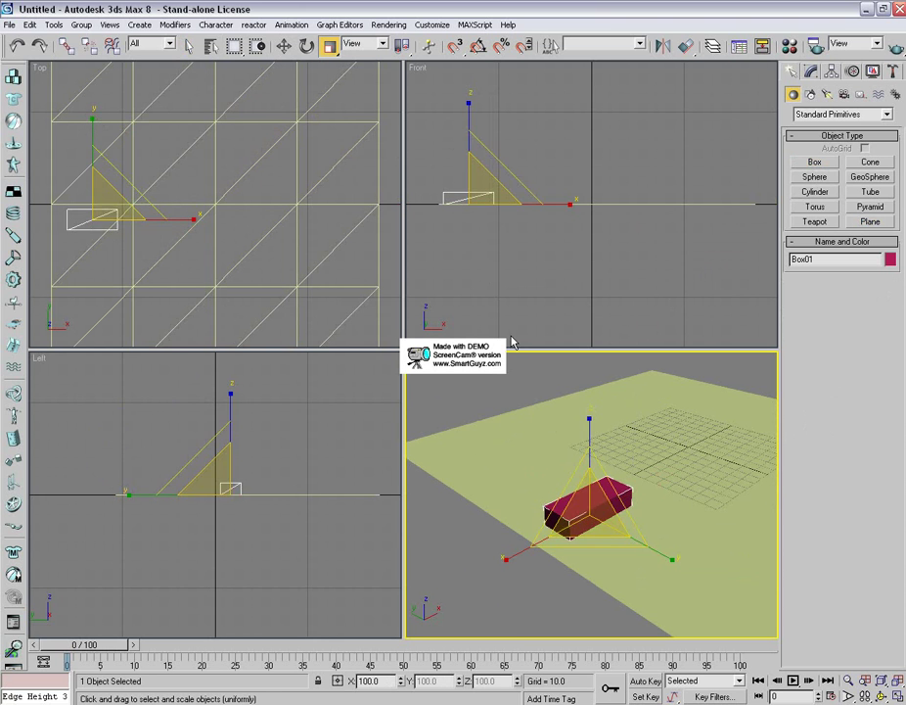
left_click(438, 536)
middle_click_drag(623, 478, 567, 486)
middle_click_drag(631, 470, 635, 486)
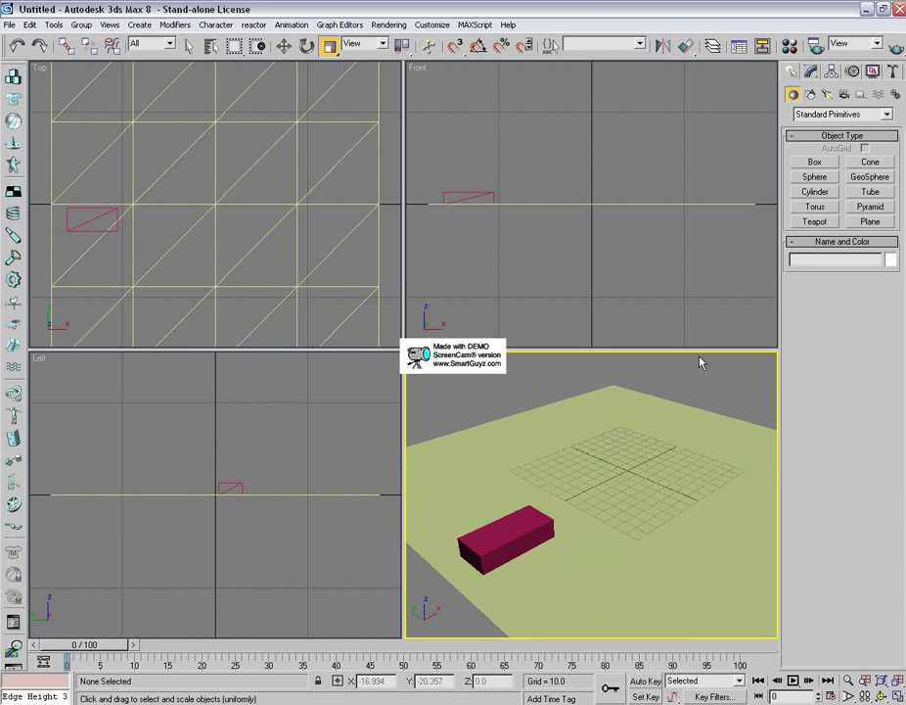
Step: Create a second box at the far side of the grid with length, width and height all set to 50
left_click(814, 161)
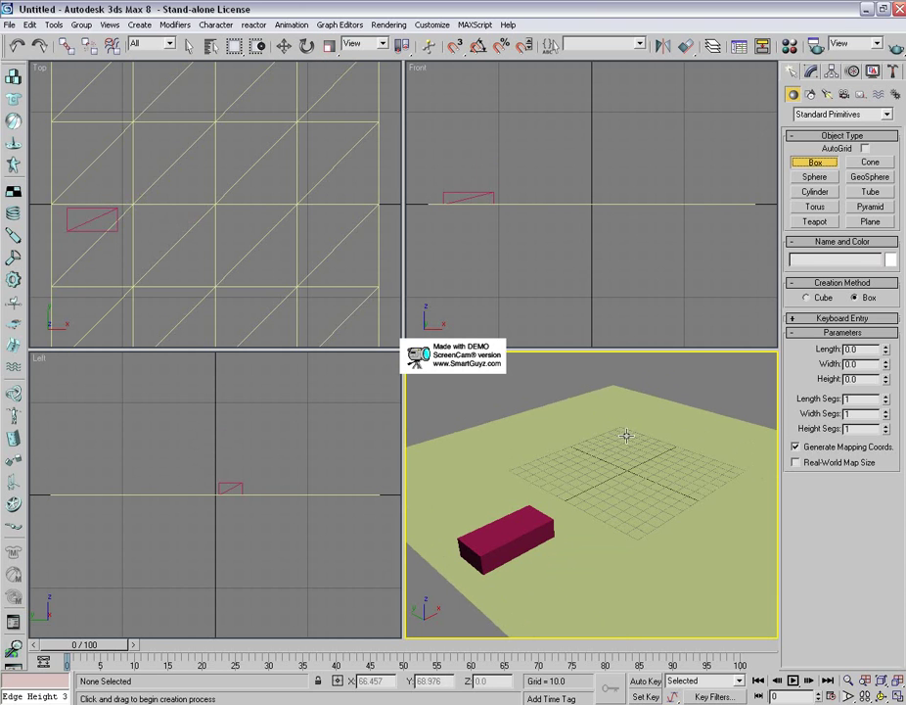
left_click_drag(625, 435, 626, 446)
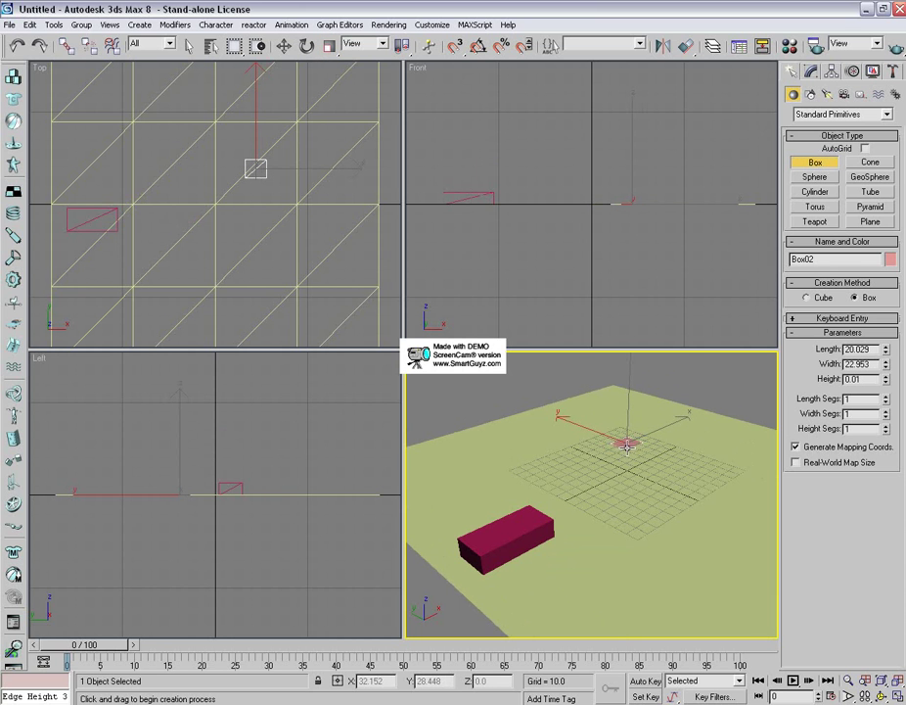
left_click(630, 431)
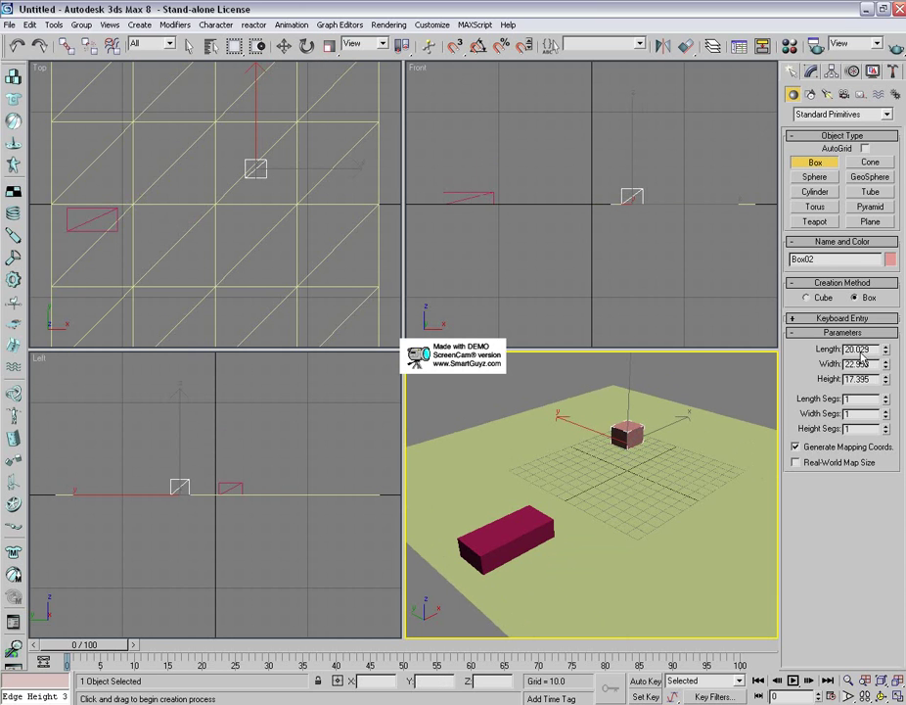
type("50")
key("Return")
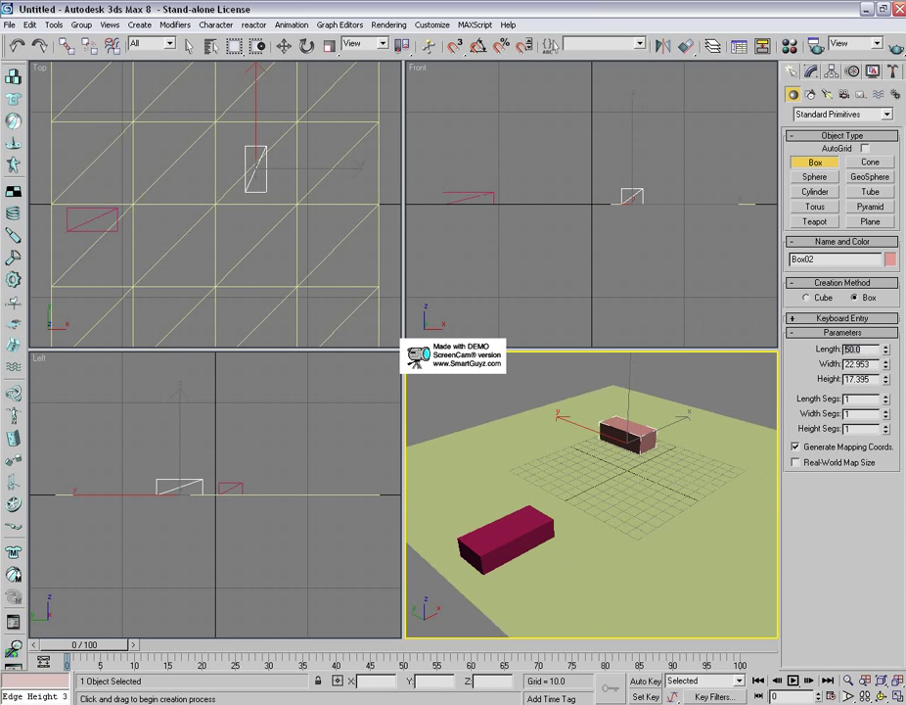
left_click_drag(872, 364, 740, 372)
type("50.050.0")
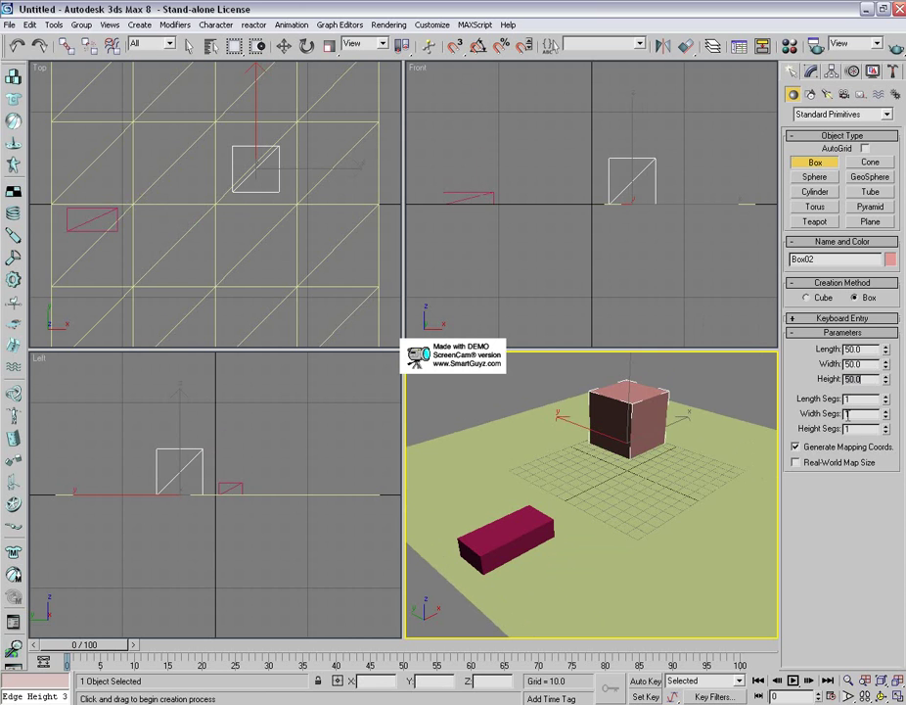
Step: Scale the cube uniformly down to 22 percent and raise it about 0.68 units above the ground plane
left_click(332, 46)
left_click_drag(632, 433, 659, 690)
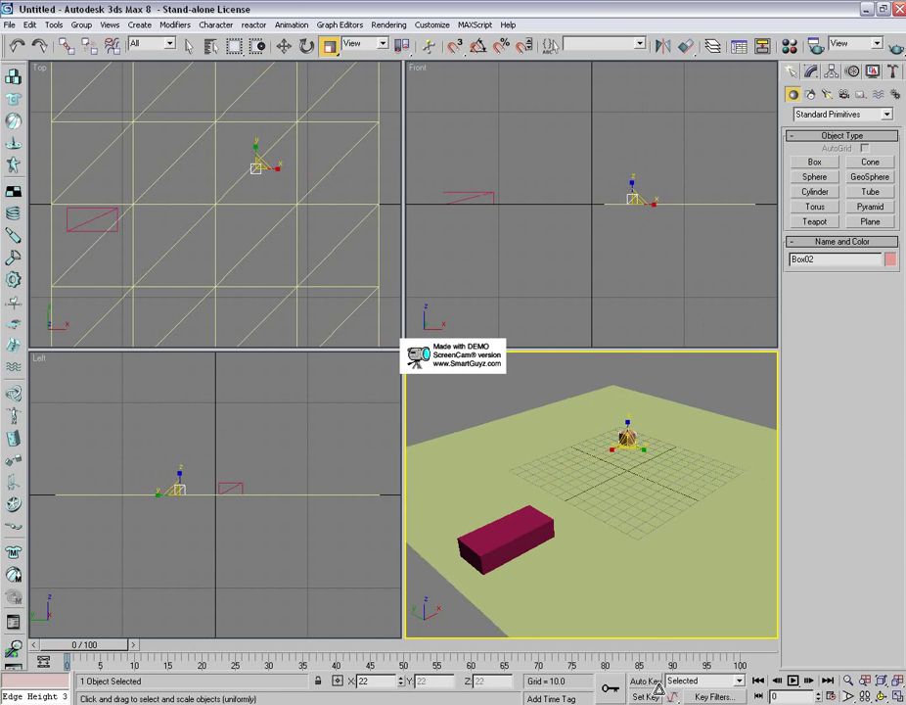
left_click(282, 47)
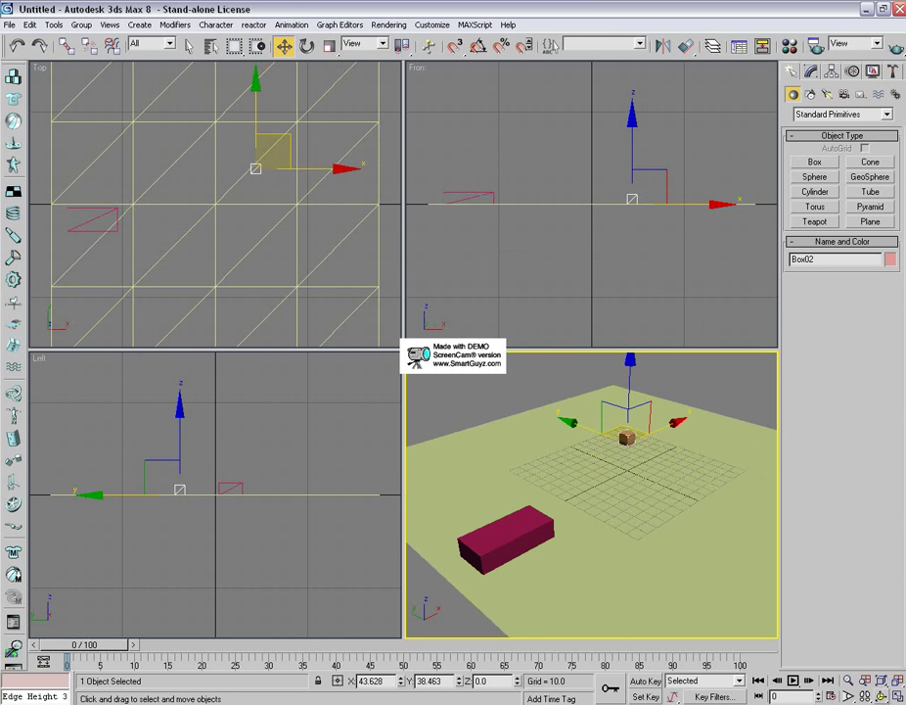
left_click(881, 695)
left_click_drag(622, 479, 581, 530)
left_click(282, 47)
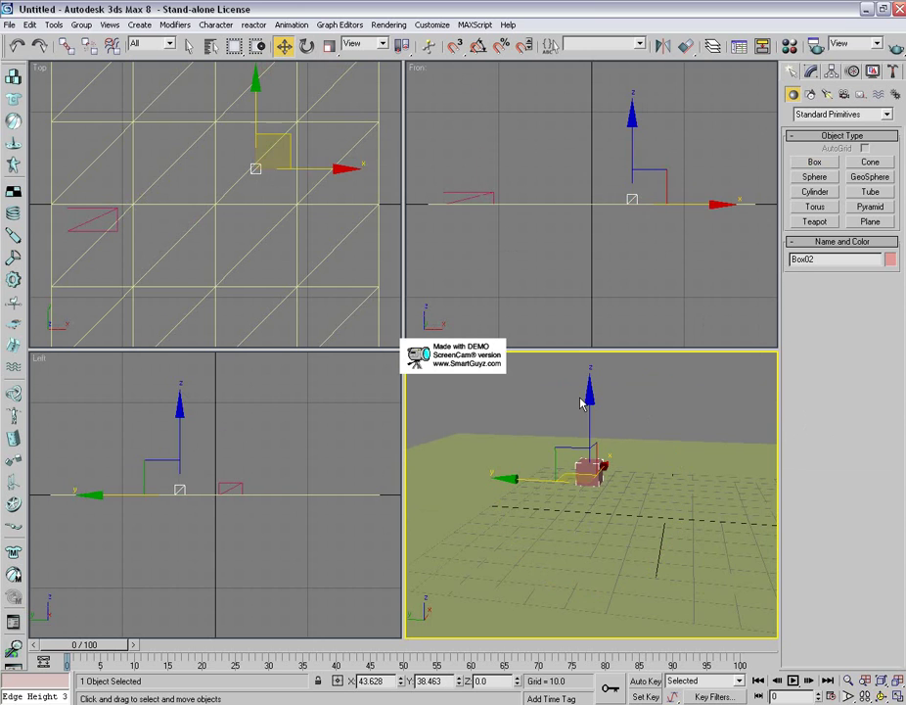
left_click_drag(588, 412, 589, 409)
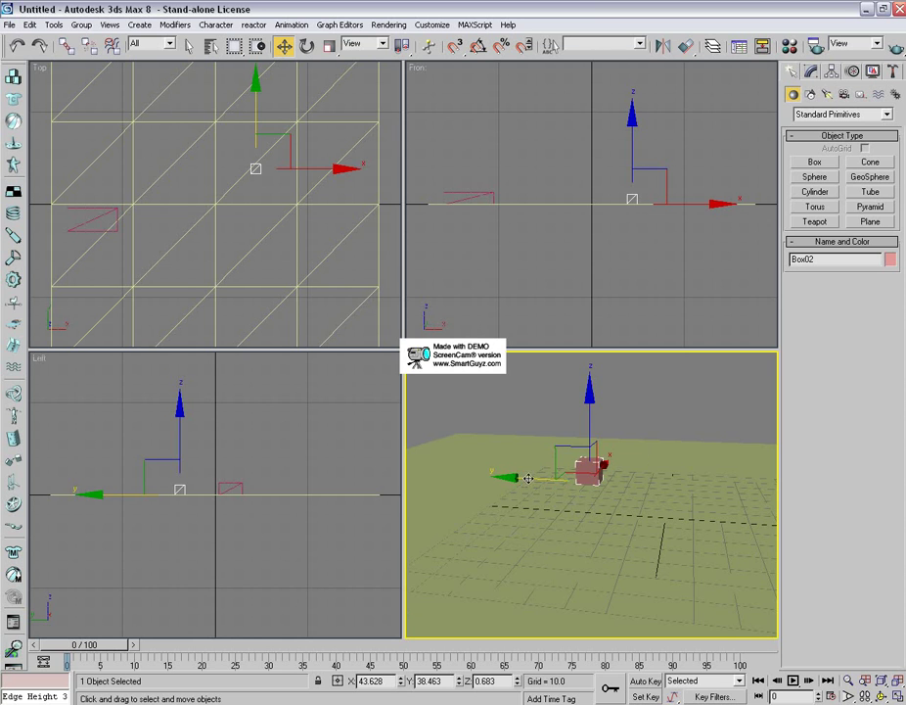
Step: Clone the small cube side by side along Y as copies, forming a row of 11 cubes
left_click_drag(540, 478, 575, 480, "shift")
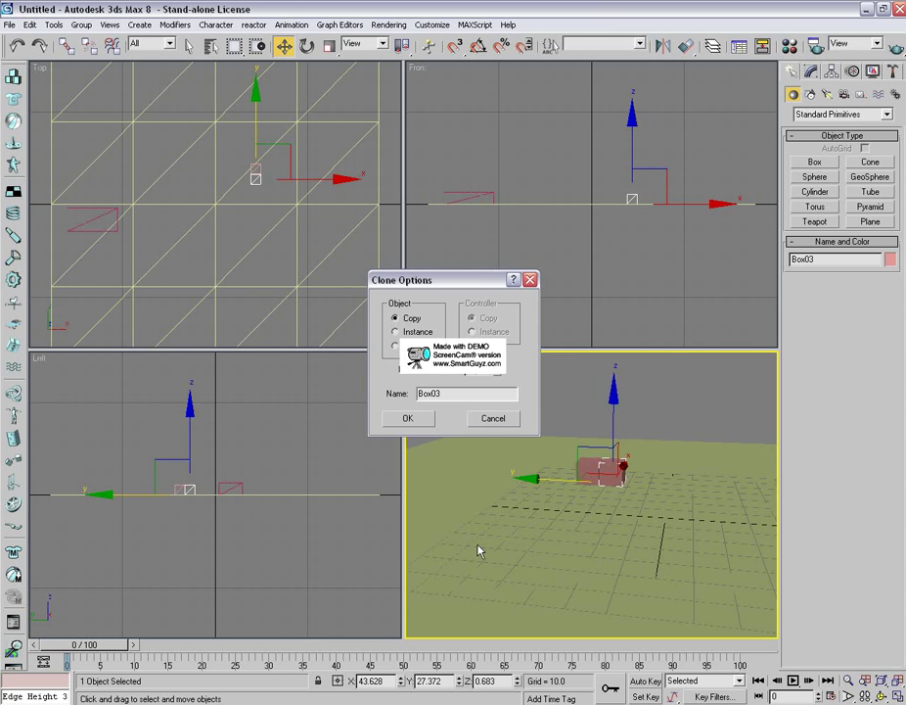
left_click(414, 423)
middle_click_drag(612, 478, 477, 487)
Step: Select ten cubes of the bottom row, copy them upward as a second row, and offset that row half a cube along Y
left_click(675, 489)
left_click(647, 490, "ctrl")
left_click(621, 489, "ctrl")
left_click(594, 490, "ctrl")
left_click(569, 484, "ctrl")
left_click(544, 482, "ctrl")
left_click(513, 481, "ctrl")
left_click(484, 481, "ctrl")
left_click(481, 482, "ctrl")
left_click(460, 480, "ctrl")
mouse_move(565, 415)
left_mouse_down()
mouse_move(573, 388)
mouse_move(575, 398)
left_mouse_up()
left_click(427, 419)
left_click_drag(487, 456, 503, 457)
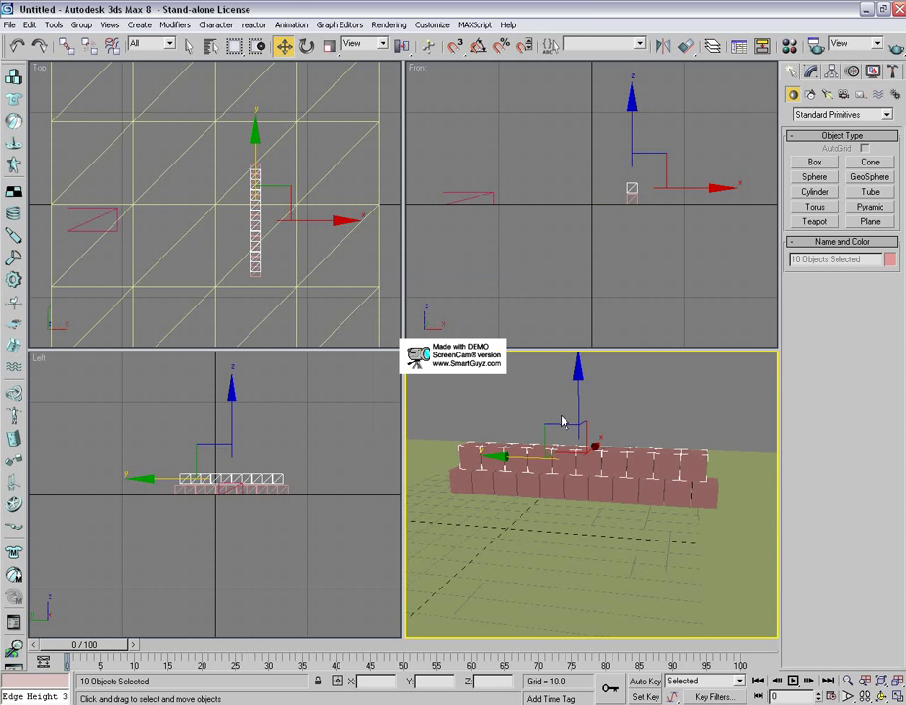
Step: Lower the second row slightly so it closes the gap above the bottom row
scroll(587, 409, "up", 6)
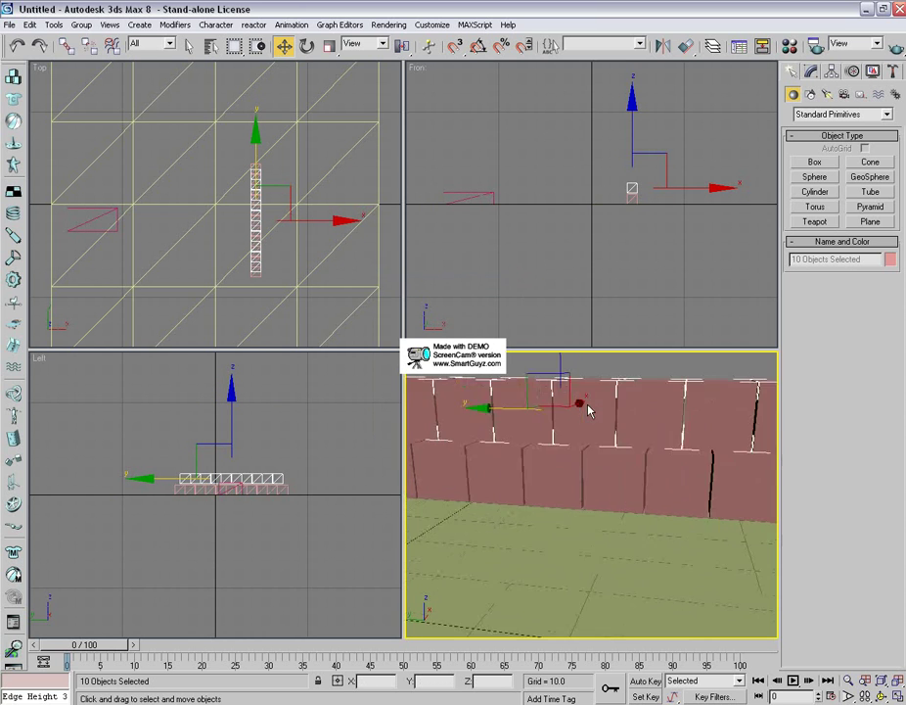
left_click(884, 696)
left_click_drag(608, 490, 599, 473)
left_click(284, 46)
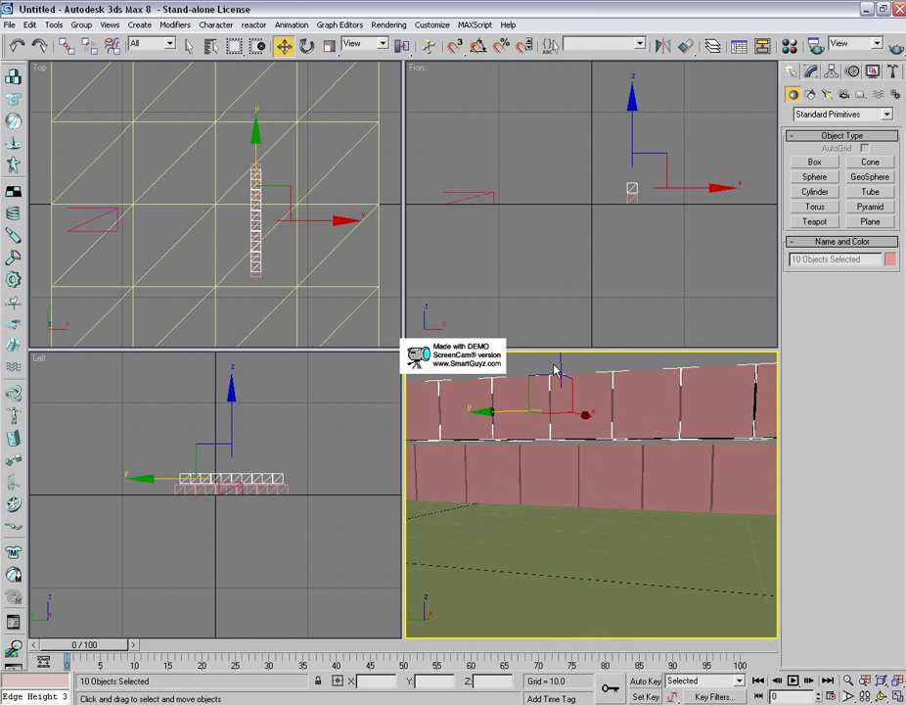
left_click_drag(558, 363, 559, 366)
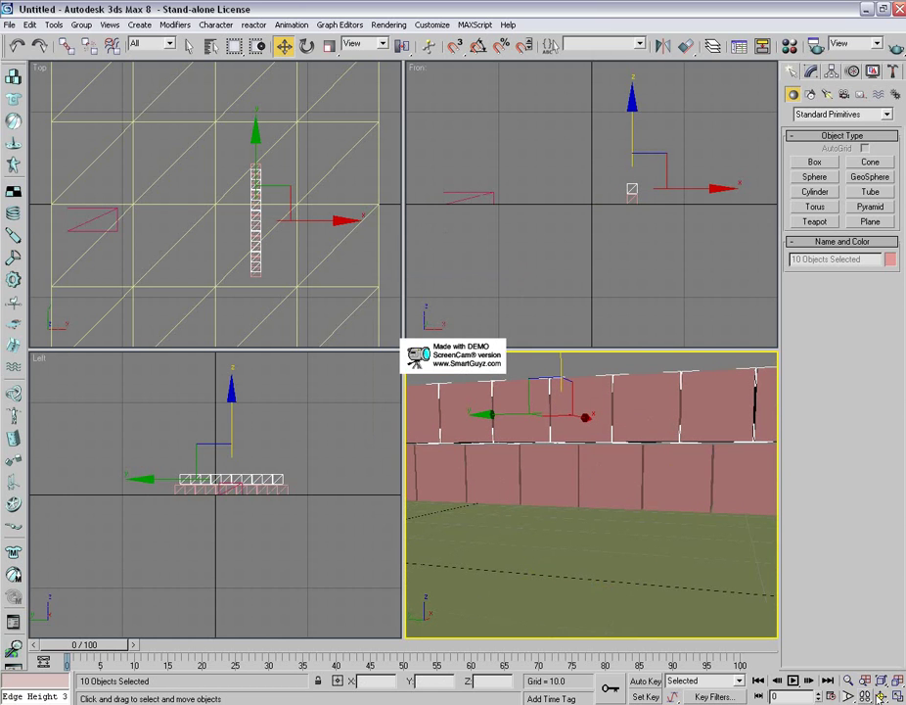
left_click(881, 696)
left_click_drag(556, 443, 579, 460)
Step: Select nine cubes of the second row, copy them upward as a third row, and offset that row half a cube along Y
left_click(195, 45)
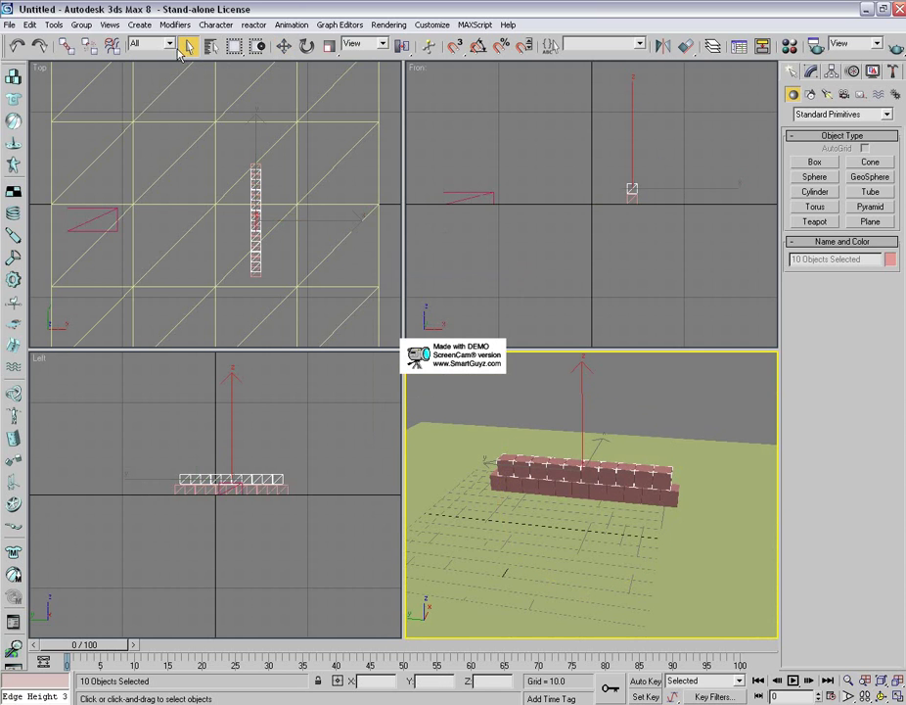
left_click(643, 478)
left_click(626, 475, "ctrl")
left_click(595, 471, "ctrl")
left_click(583, 470, "ctrl")
left_click(560, 468, "ctrl")
left_click(536, 466, "ctrl")
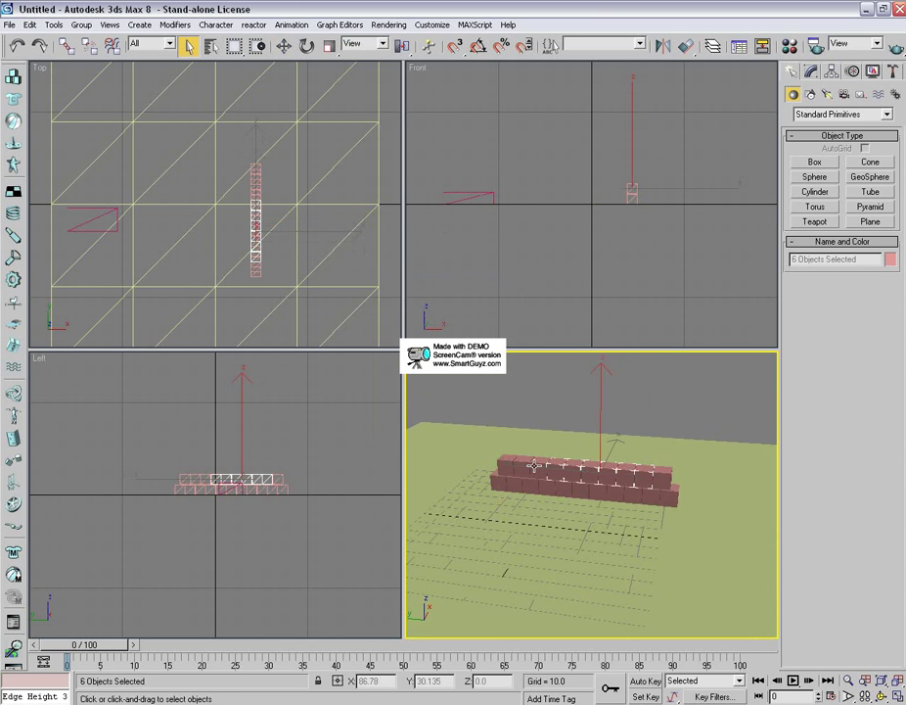
left_click(534, 466, "ctrl")
left_click(522, 466, "ctrl")
left_click(508, 465, "ctrl")
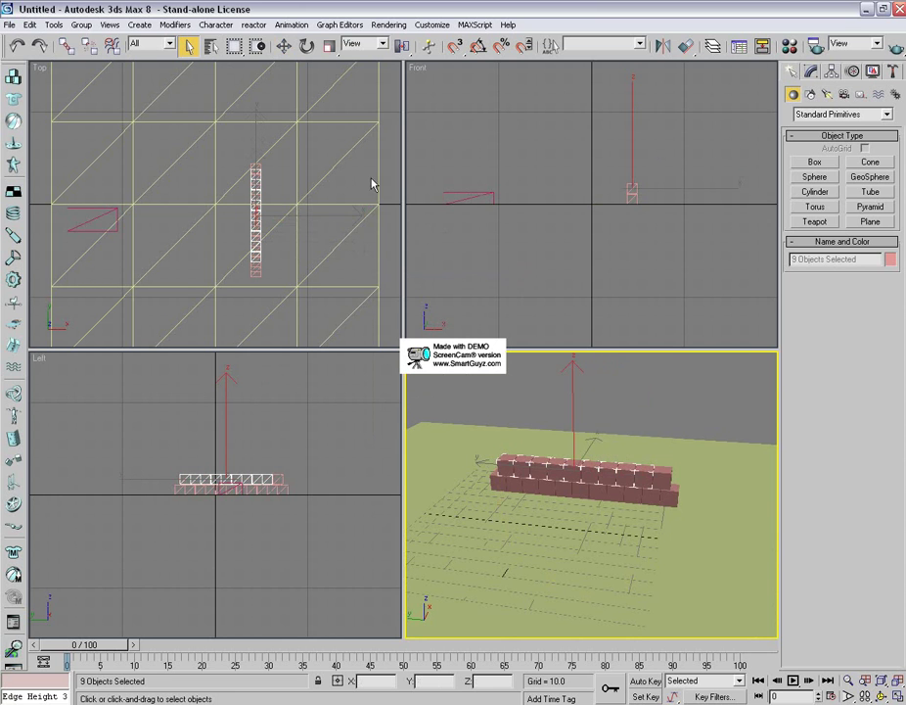
left_click(285, 46)
left_click_drag(572, 402, 578, 389)
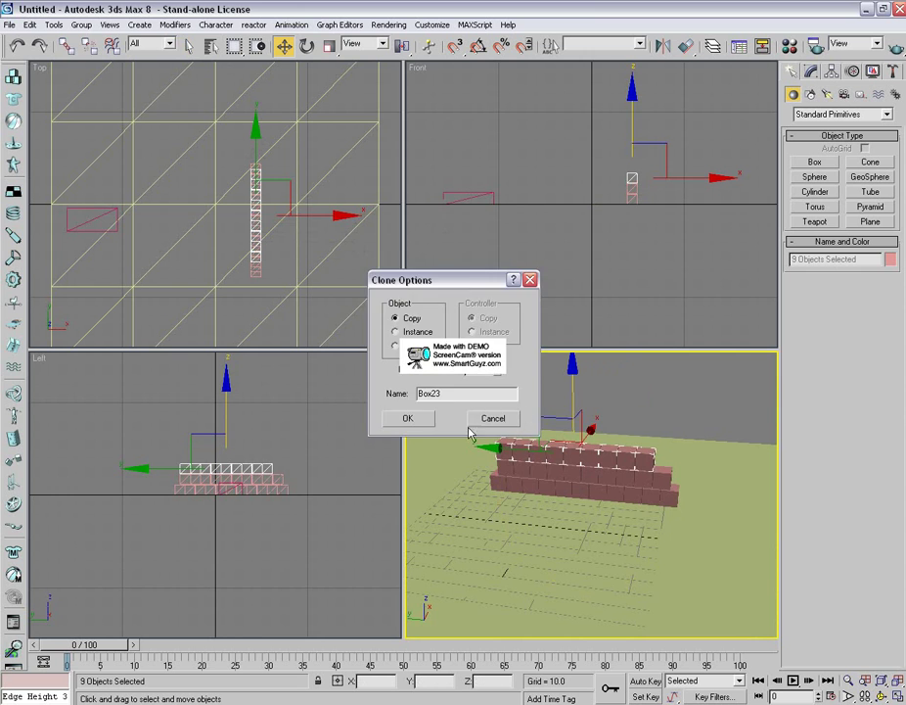
left_click(405, 417)
left_click_drag(525, 443, 526, 450)
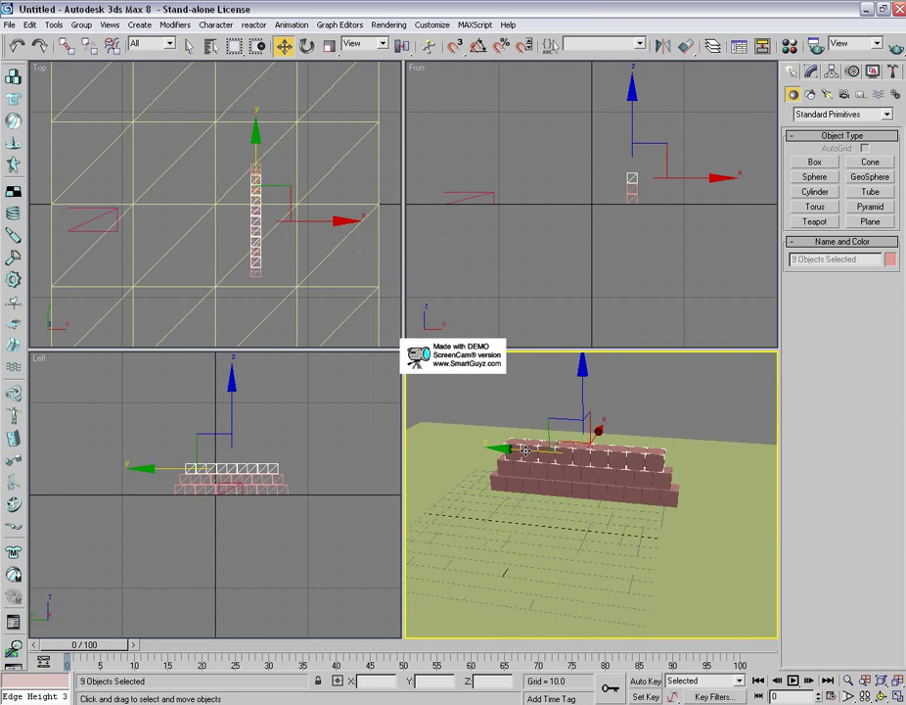
Step: Drop the end cube from the selection, copy the remaining eight upward as a fourth row, and offset it half a cube along Y
left_click(648, 454, "alt")
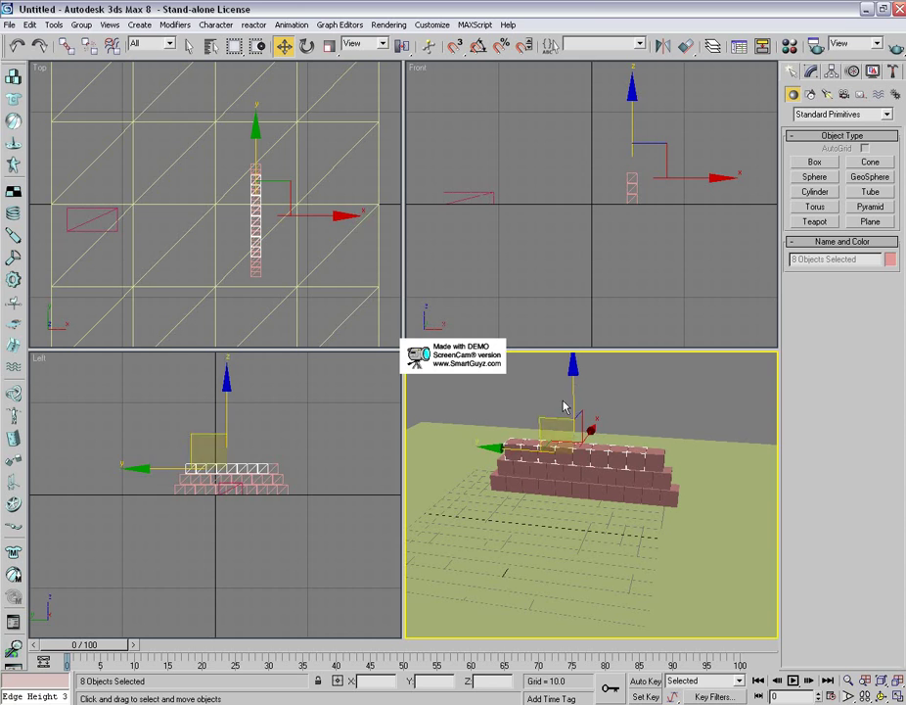
left_click_drag(573, 389, 573, 375)
left_click(411, 472)
left_click_drag(494, 432, 504, 432)
Step: Copy seven cubes of the fourth row upward as a fifth row, leaving out the end cube, and offset it half a cube along Y
left_click(584, 380, "shift")
left_click(491, 419)
left_click(648, 449, "alt")
left_click_drag(574, 376, 577, 362)
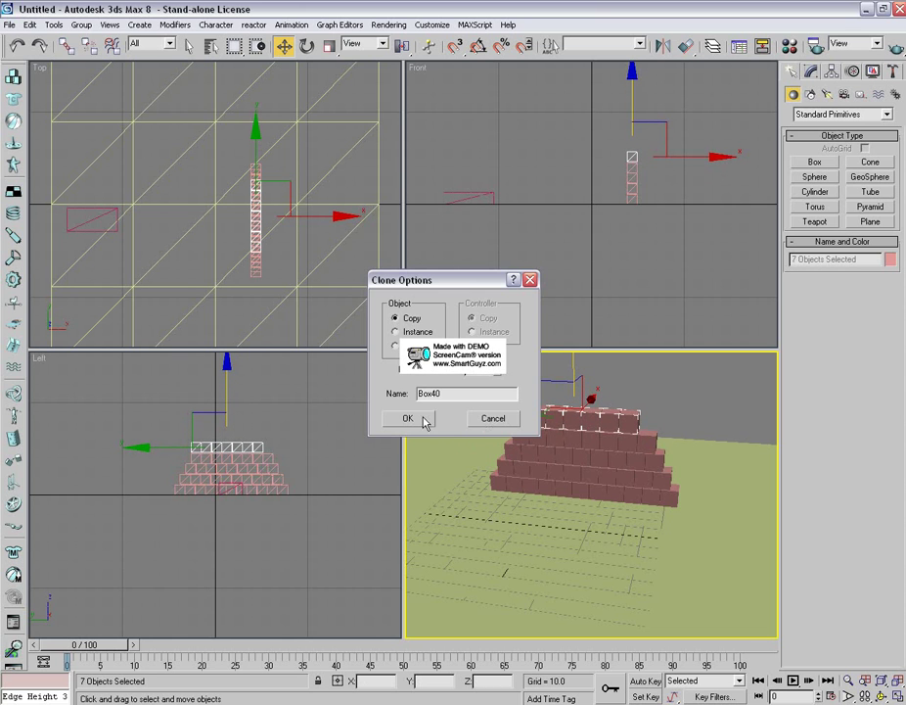
key("Return")
left_click_drag(544, 414, 557, 415)
Step: Copy six cubes of the fifth row upward as the top row, offset it half a cube along Y, and clear the selection
left_click(639, 407, "alt")
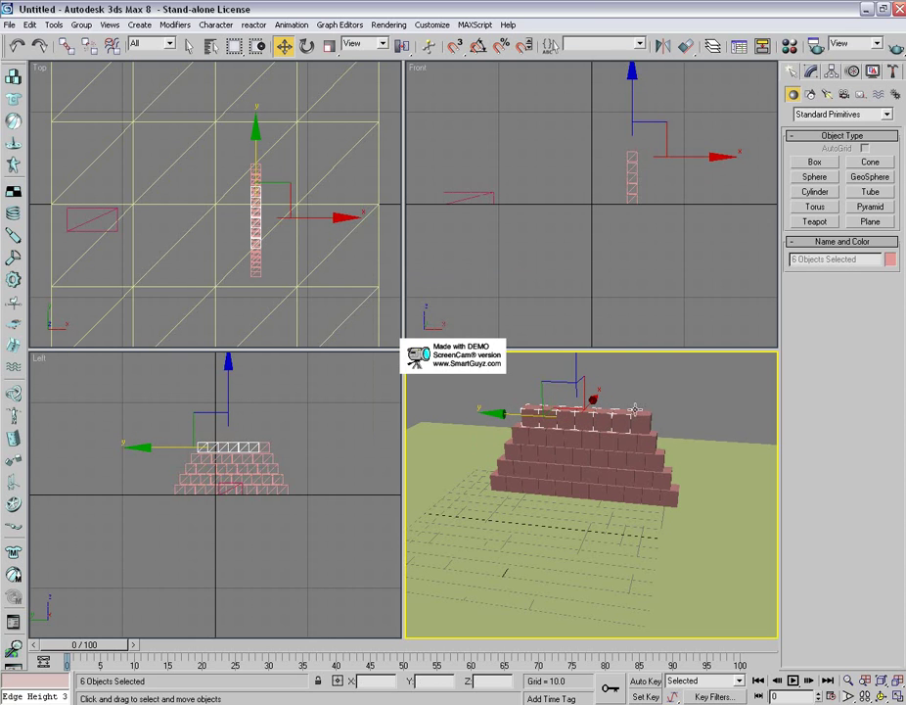
left_click_drag(576, 364, 578, 347)
left_click(423, 419)
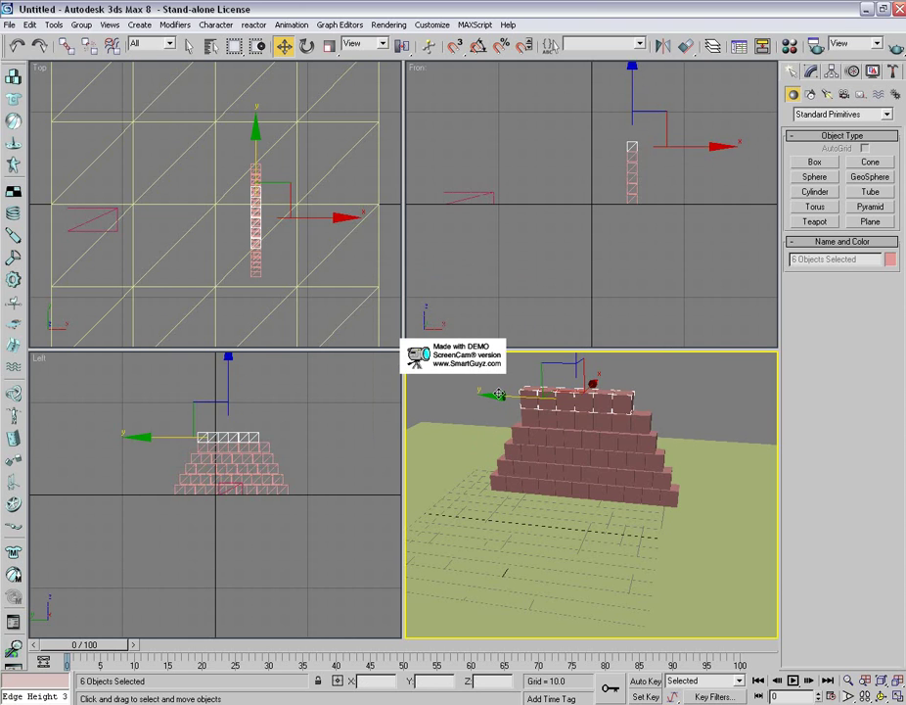
left_click_drag(499, 393, 506, 395)
left_click(700, 401)
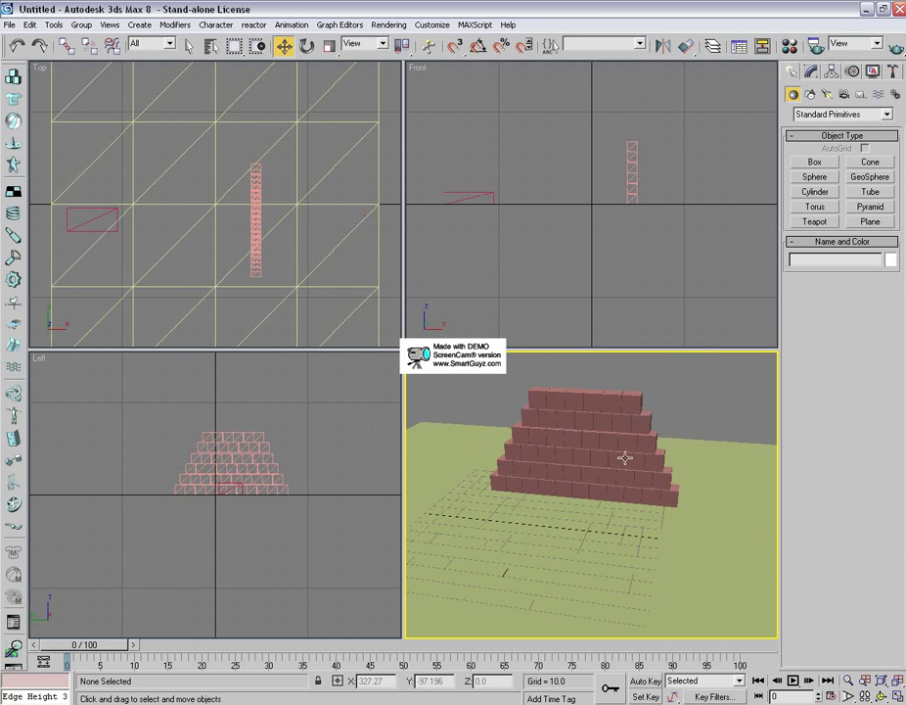
scroll(620, 459, "down", 8)
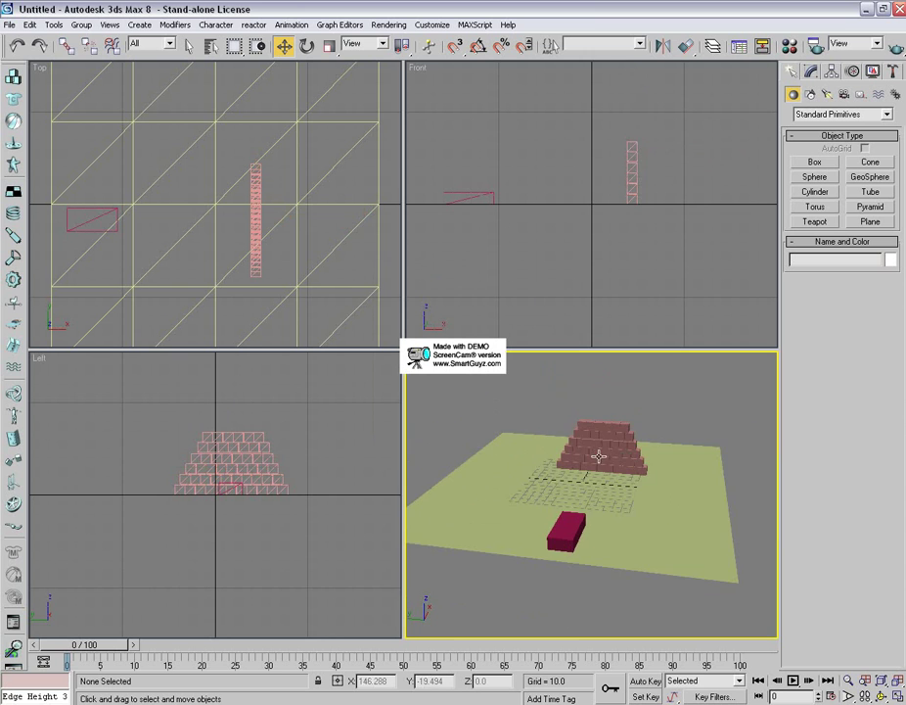
scroll(595, 461, "up", 2)
scroll(602, 455, "down", 2)
scroll(653, 515, "up", 2)
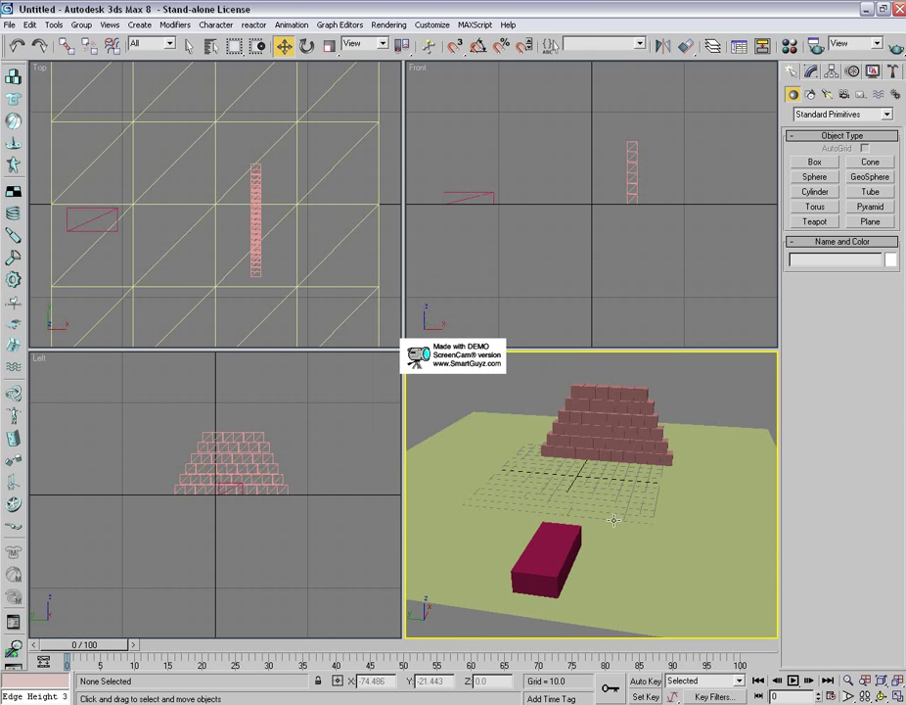
left_click(558, 576)
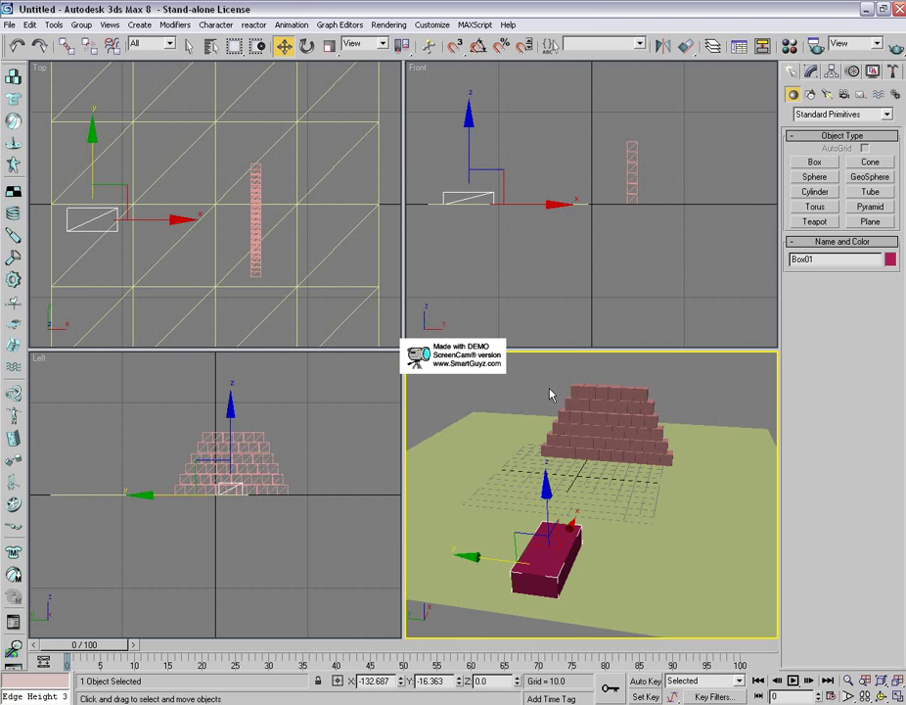
left_click(663, 404)
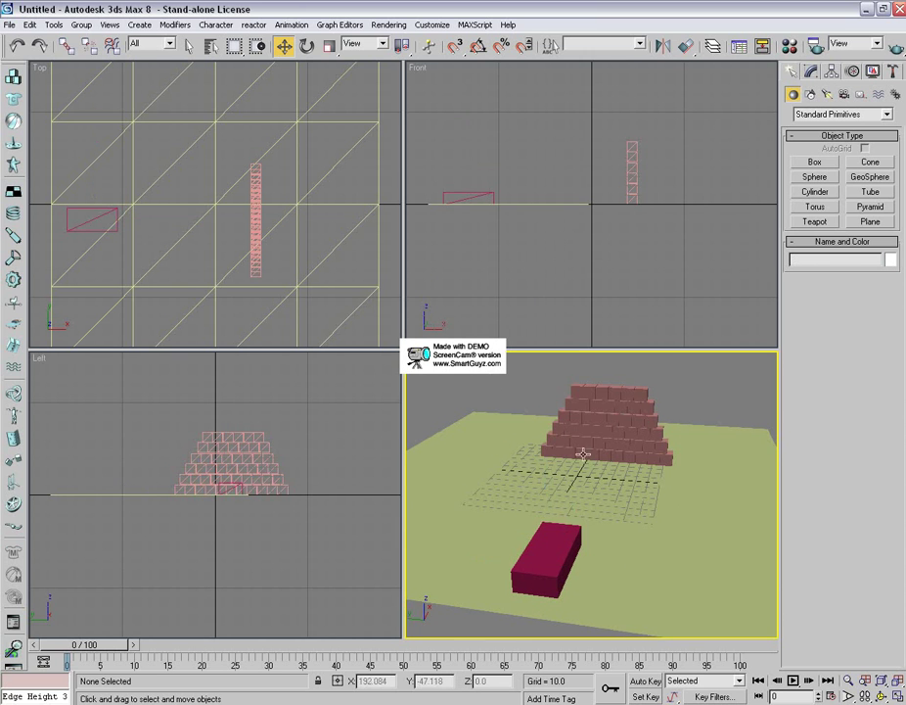
Step: Create a reactor rigid body collection in the perspective view and add all boxes and the ground plane to it
left_click(13, 78)
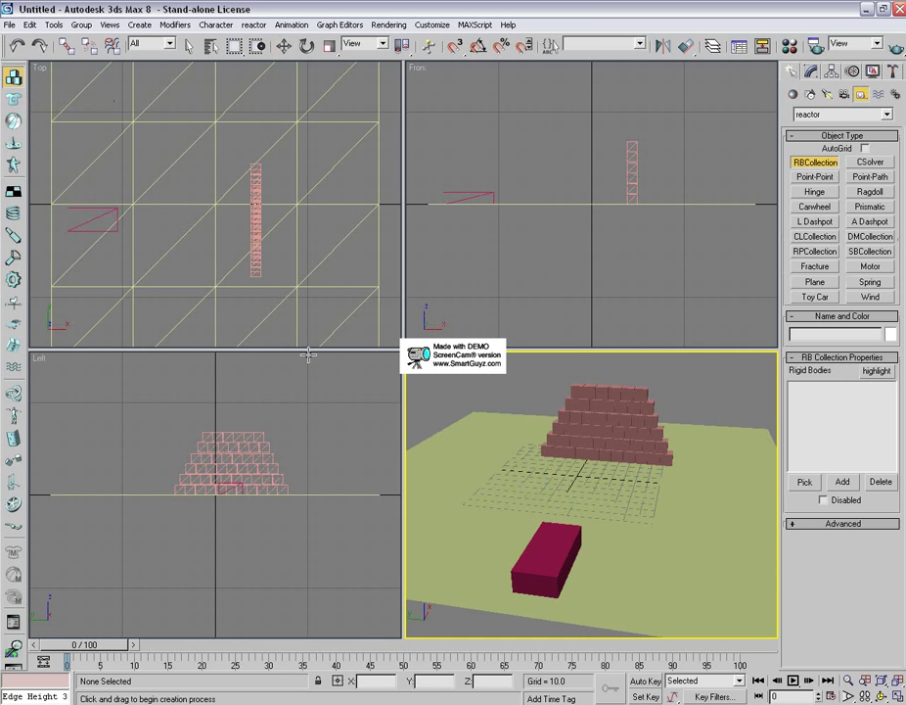
left_click(455, 387)
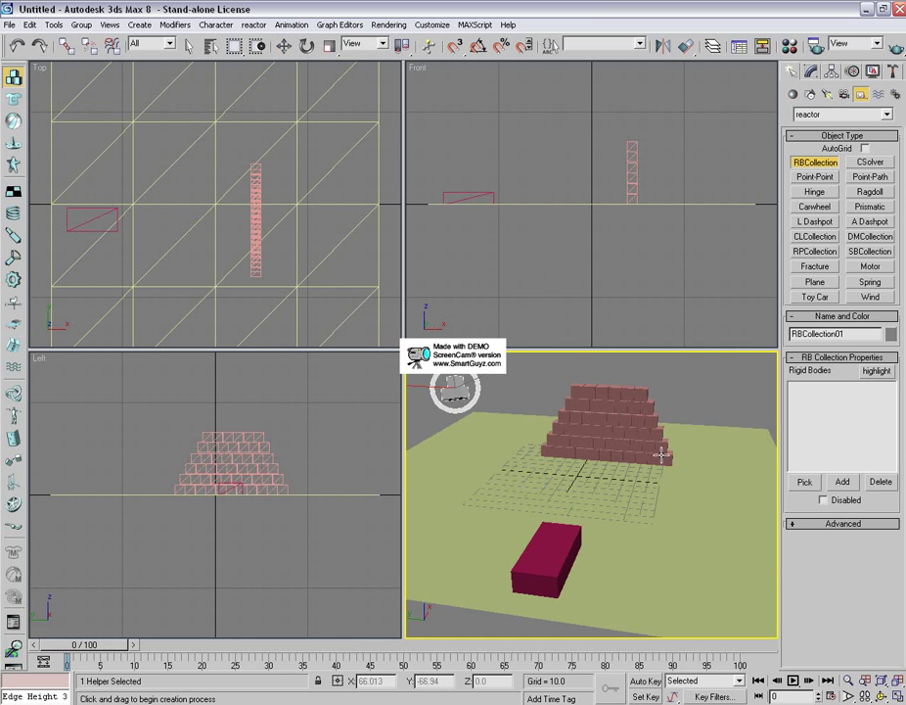
left_click(842, 481)
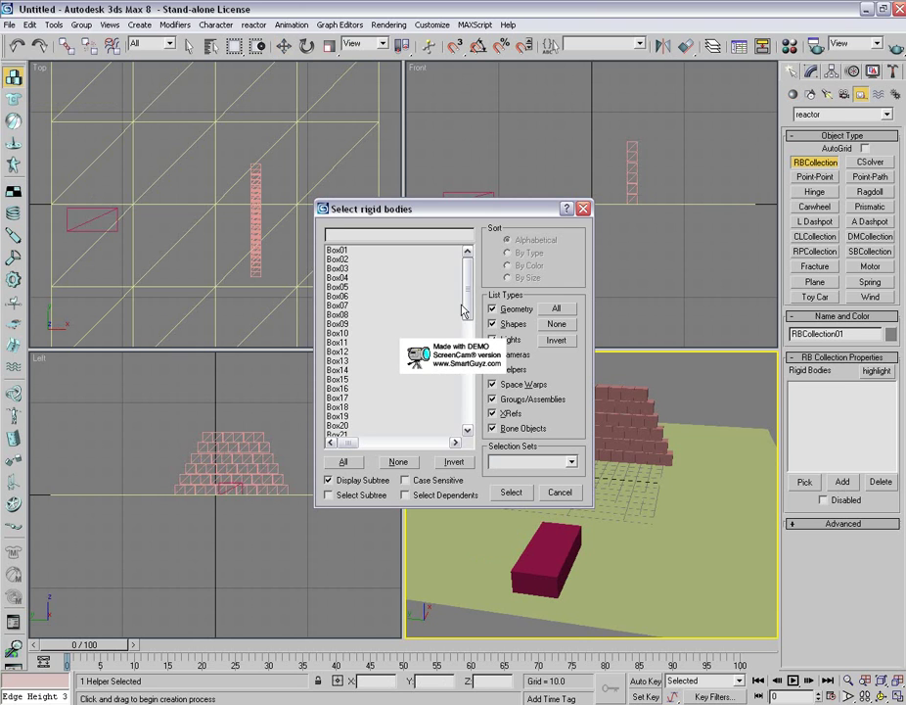
left_click(343, 462)
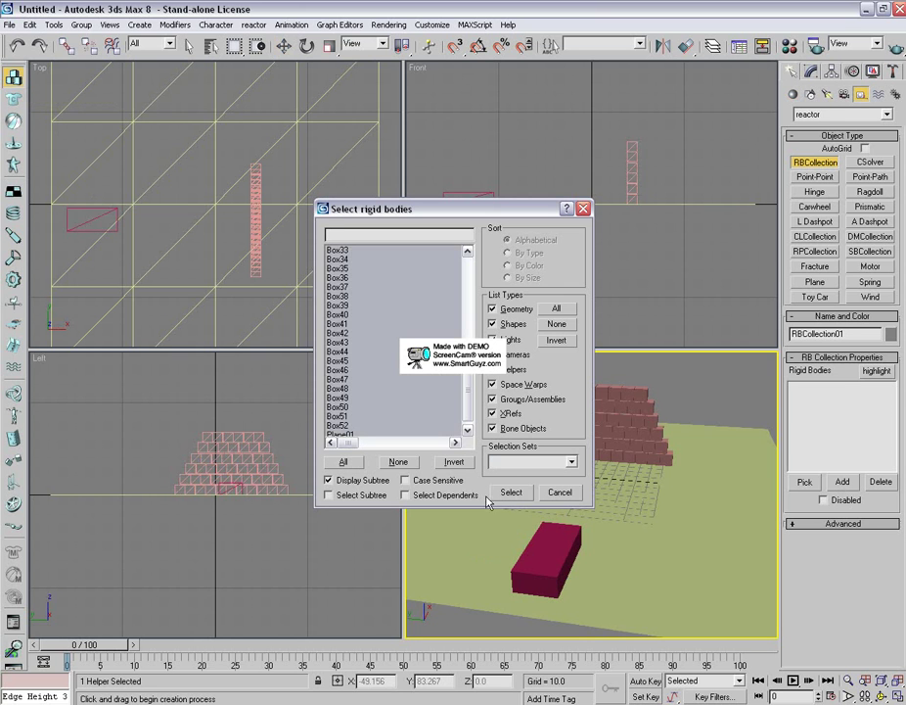
left_click(503, 495)
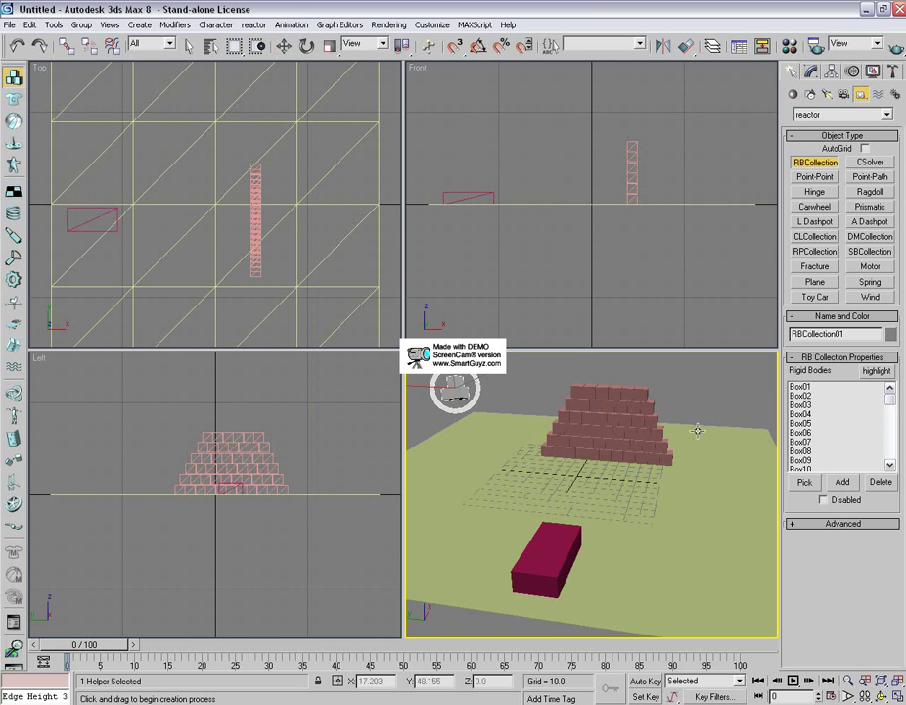
left_click(189, 45)
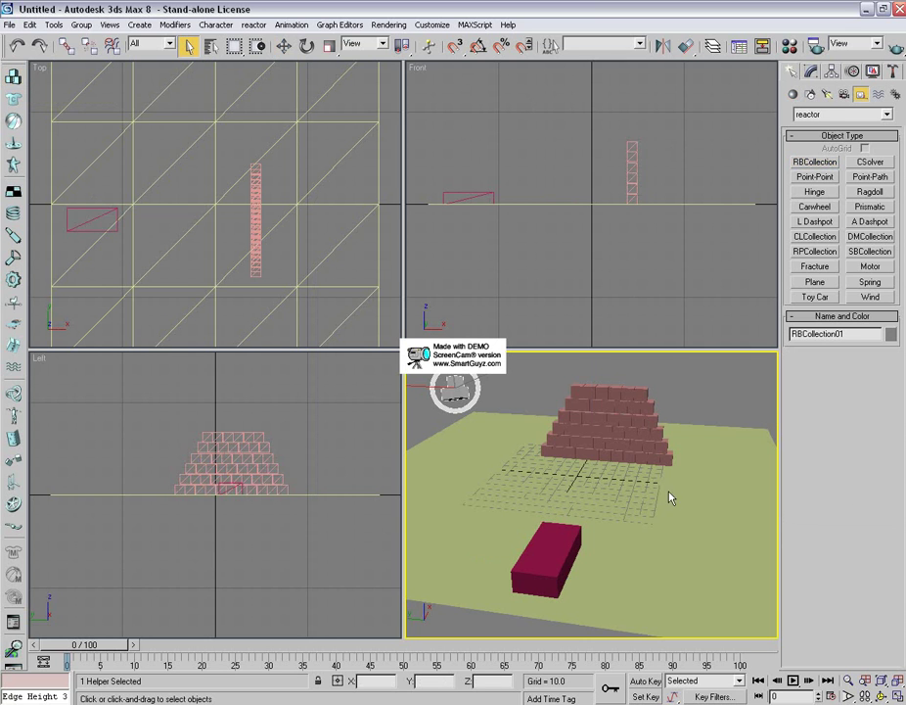
Step: Make the ground plane an inactive rigid body with Concave Mesh simulation geometry, and clear the selection
left_click(726, 577)
left_click(13, 456)
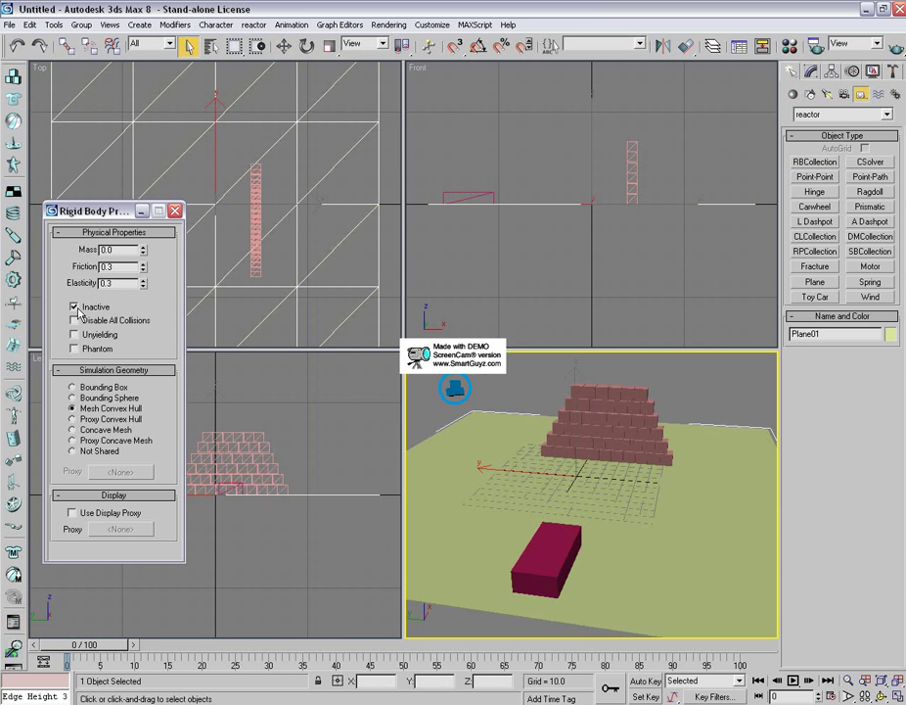
left_click(72, 429)
left_click(175, 210)
left_click(497, 382)
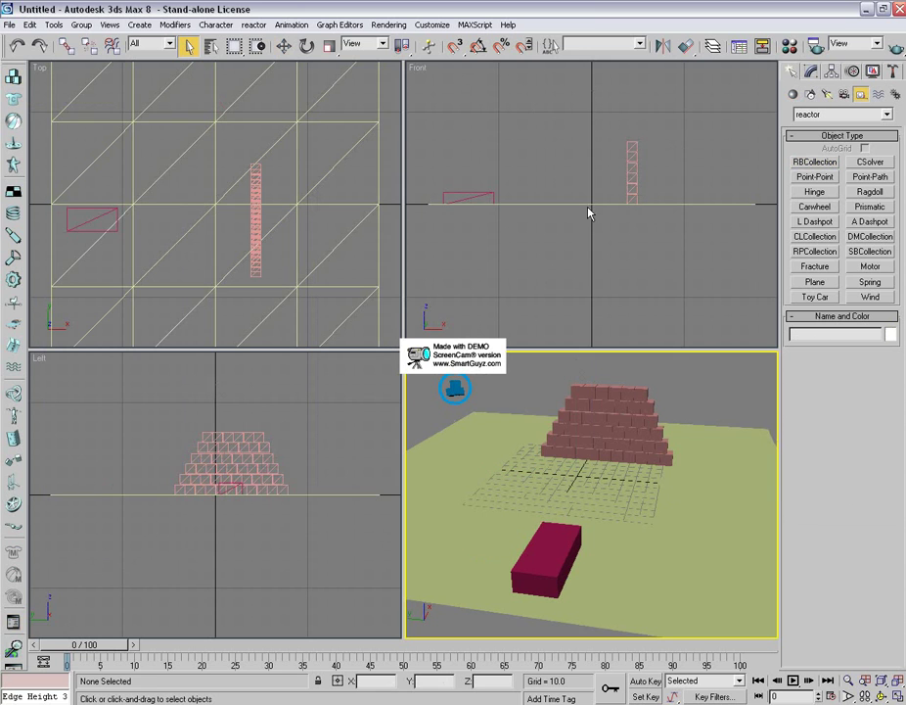
Step: Give all cubes of the wall a rigid body mass of 1 and Bounding Box simulation geometry
left_click_drag(677, 121, 600, 205)
left_click(9, 451)
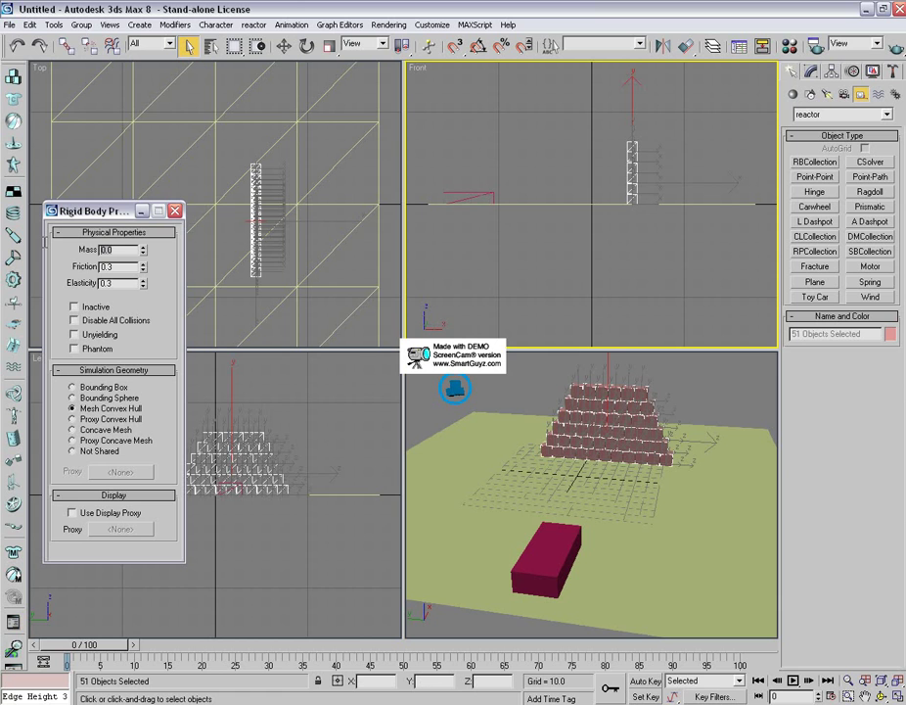
type("1")
key("Return")
left_click(72, 387)
left_click(173, 212)
Step: Give the larger box in front of the wall a rigid body mass of 50 and make it unyielding
left_click(549, 558)
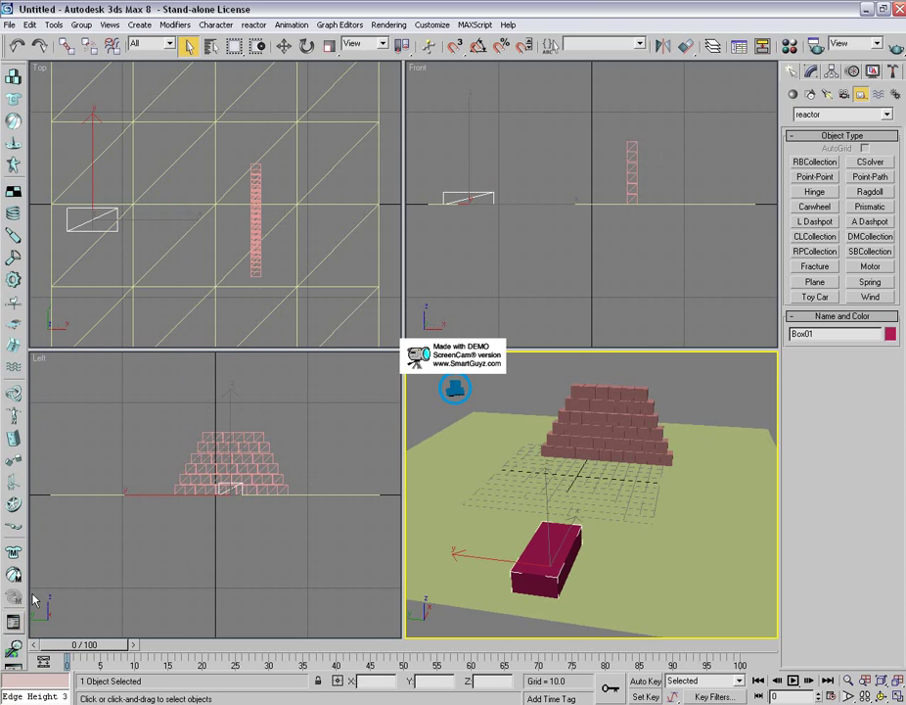
left_click(14, 459)
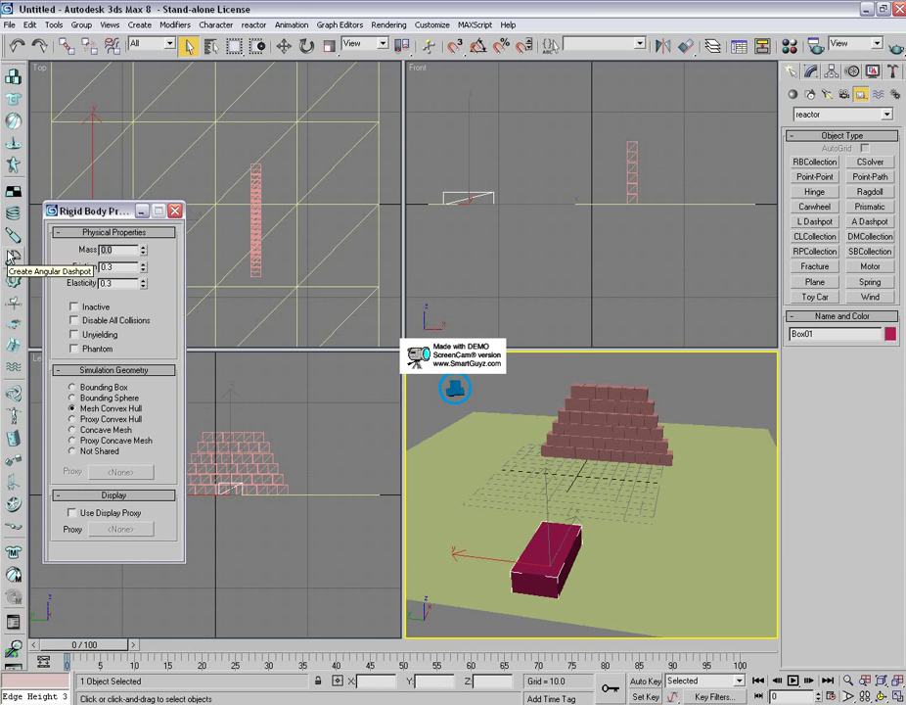
key("Return")
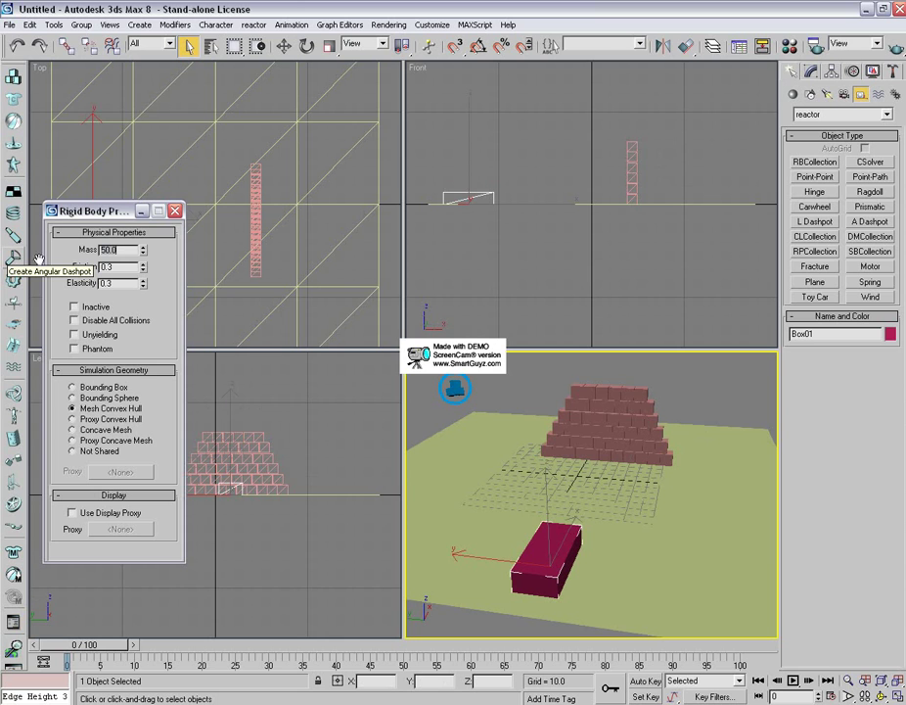
left_click(74, 335)
left_click(174, 211)
left_click(524, 381)
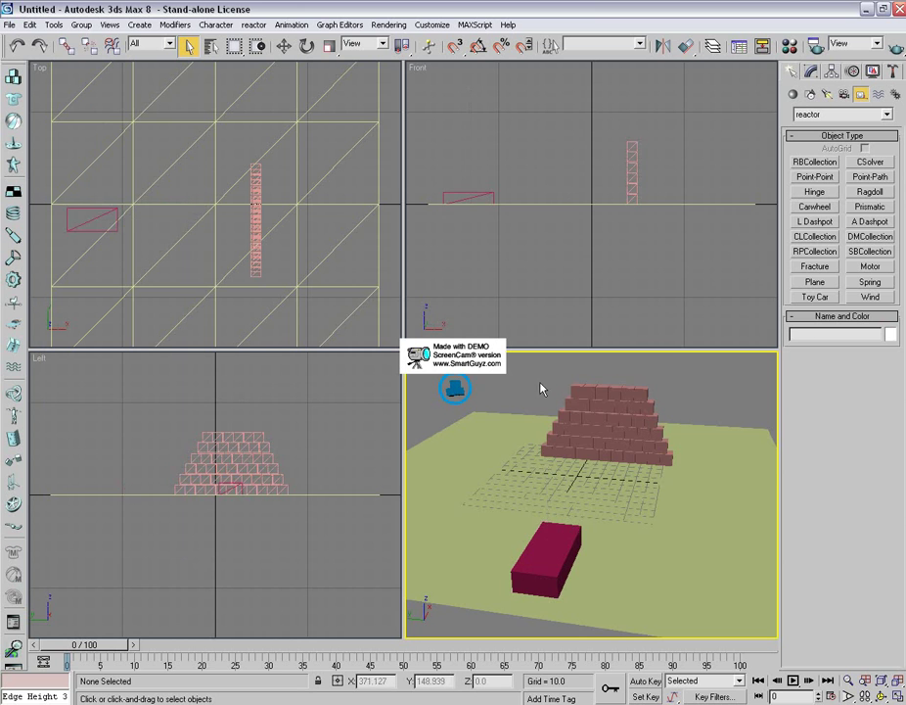
Step: With Auto Key on, animate the larger box to move about 223 units along X through the wall by frame 100
middle_click_drag(540, 383, 530, 382)
left_click(533, 549)
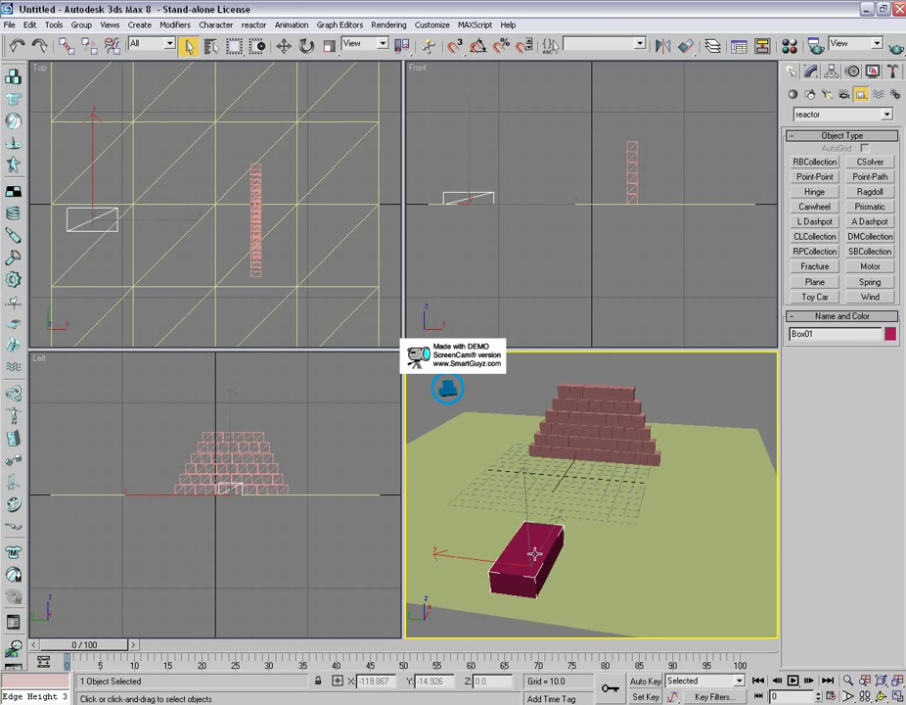
left_click(648, 682)
left_click_drag(101, 638, 721, 654)
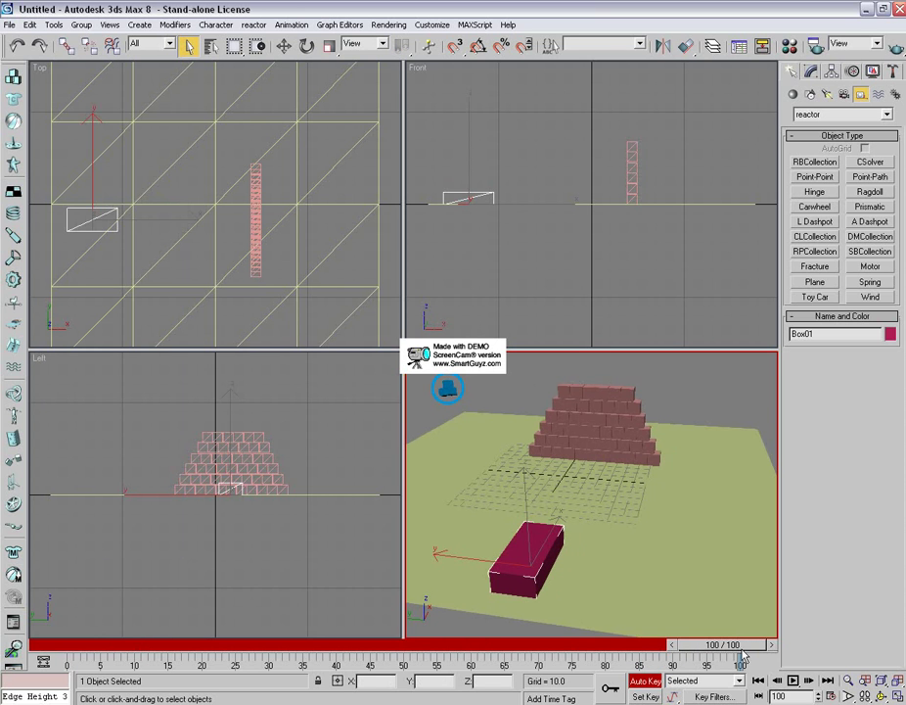
key("w")
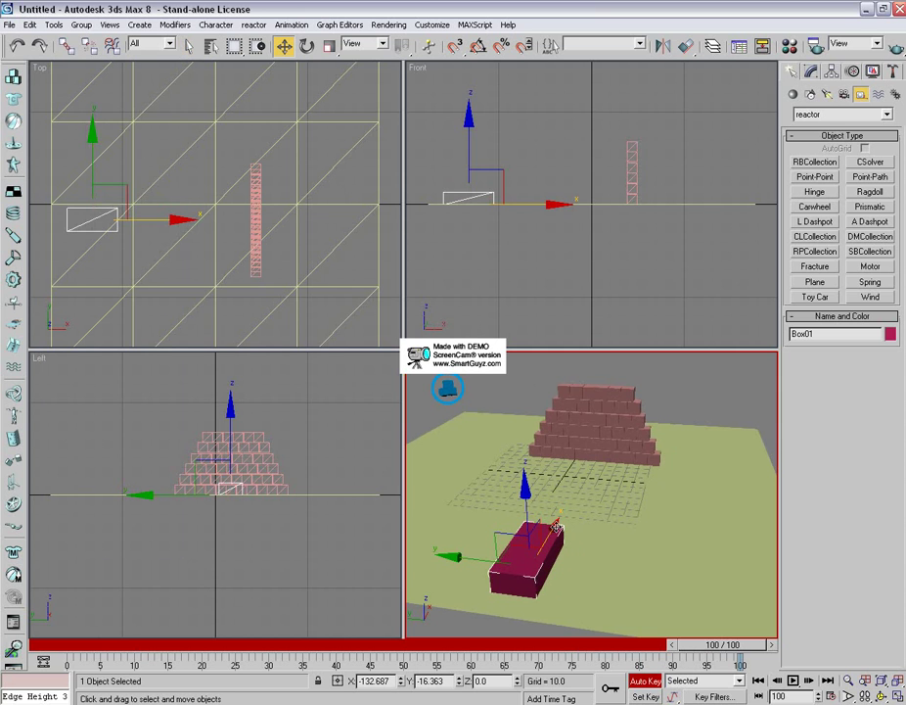
left_click_drag(556, 527, 642, 405)
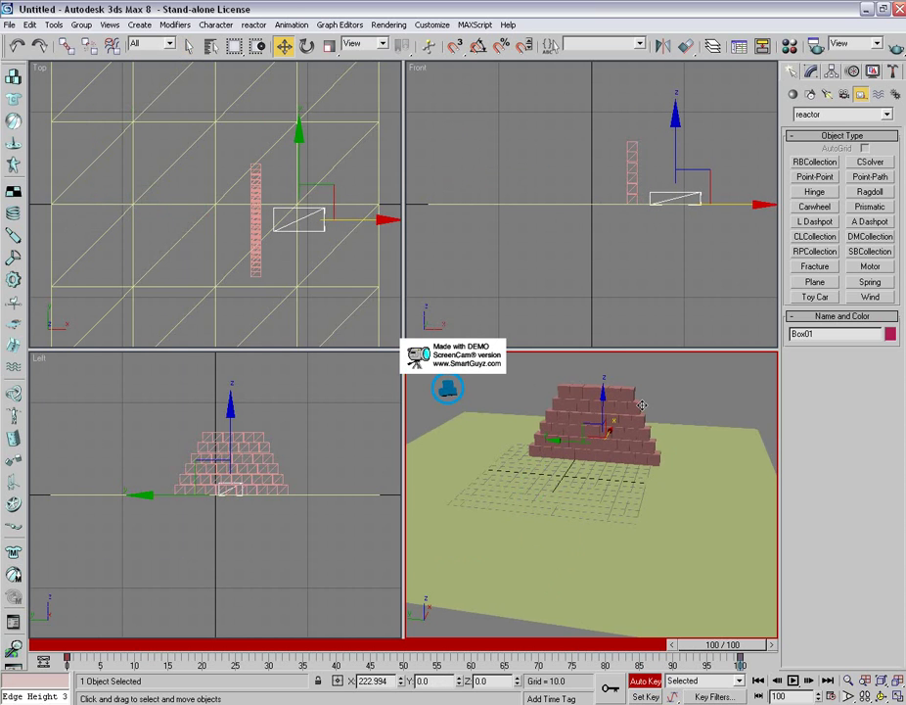
left_click_drag(642, 406, 642, 405)
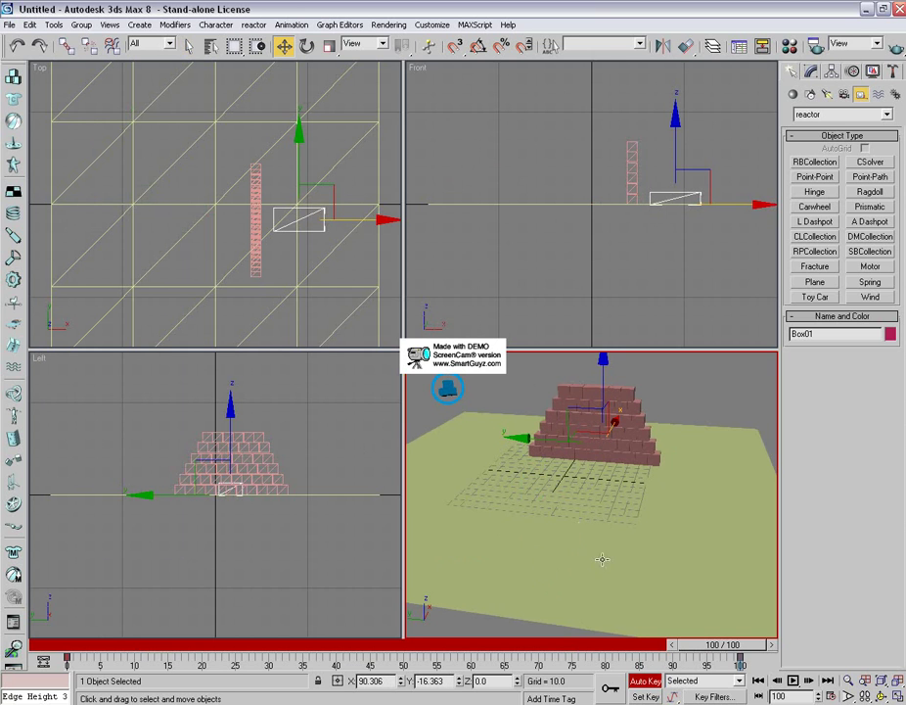
Step: Play back the larger box's animation, return to frame 0, and clear the selection
left_click(793, 680)
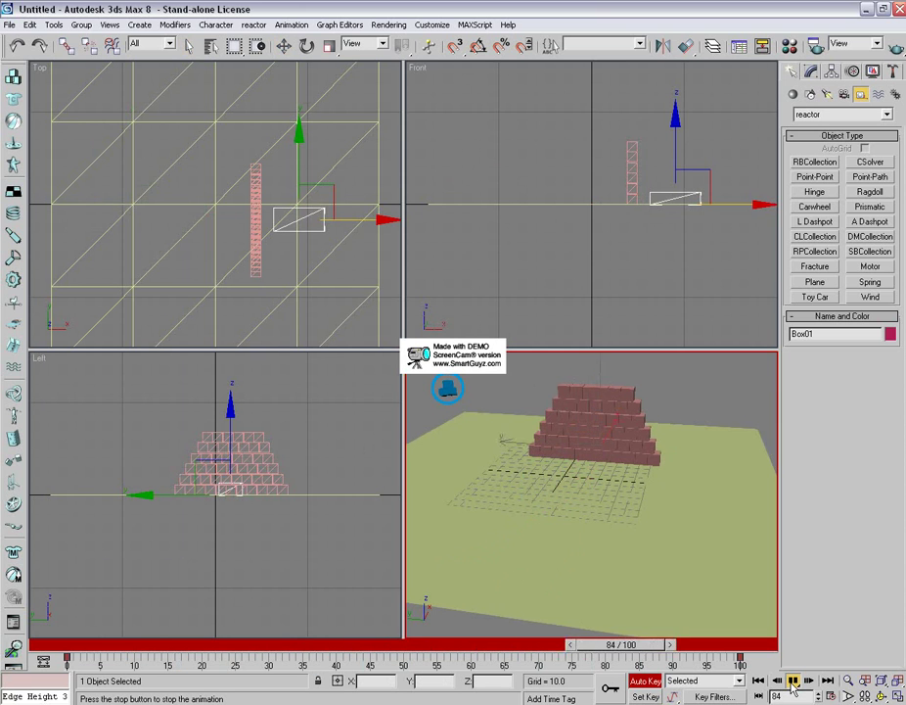
left_click(791, 682)
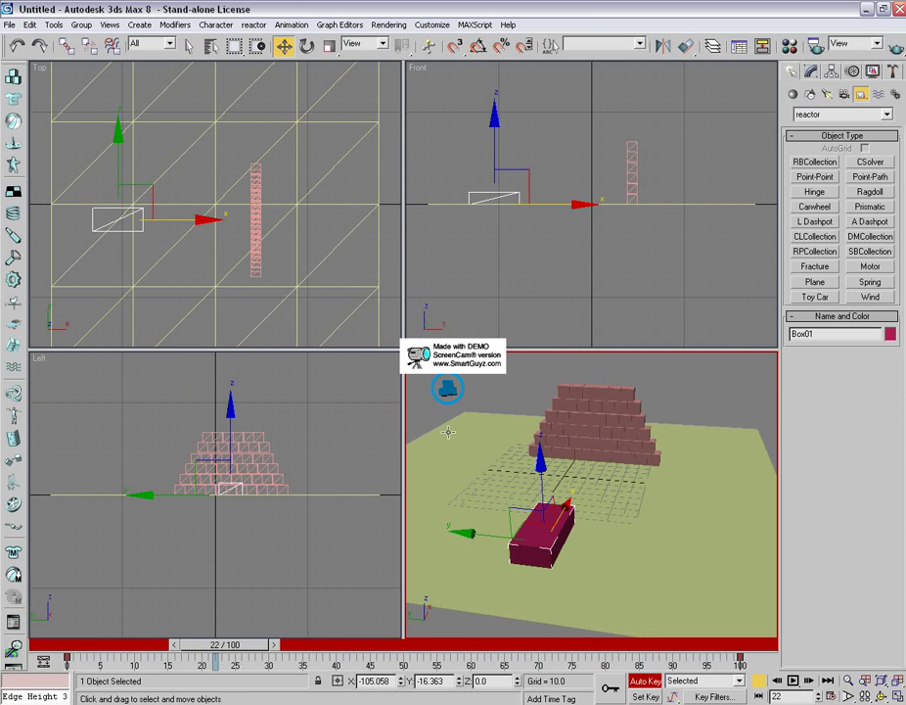
left_click(760, 681)
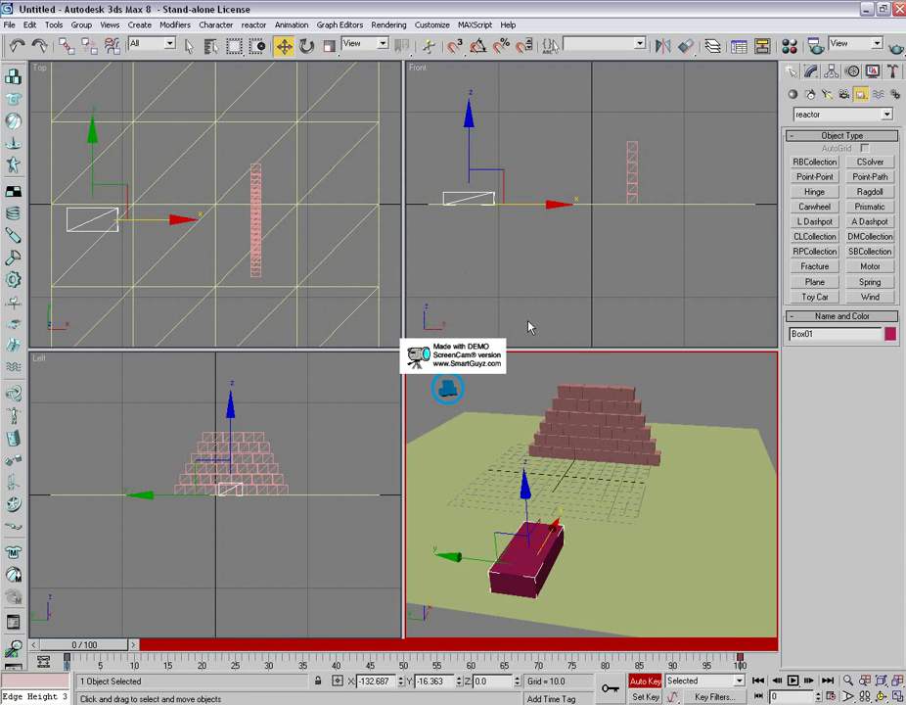
left_click(191, 47)
key("ctrl+d")
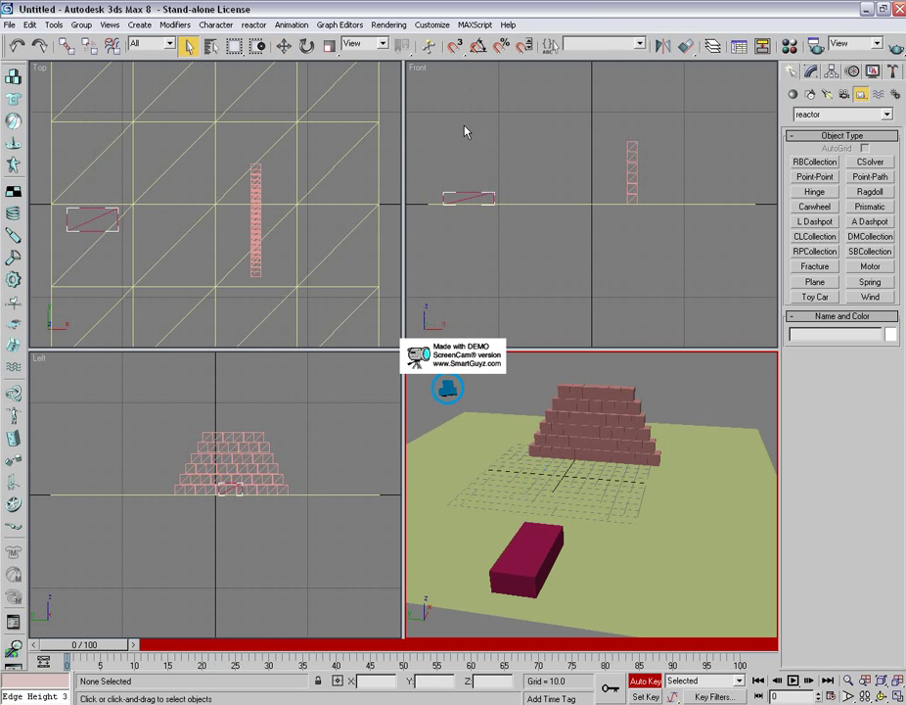
Step: In the reactor utility's world settings, set the collision tolerance to 1.0 and the Z gravity to -980
left_click(253, 24)
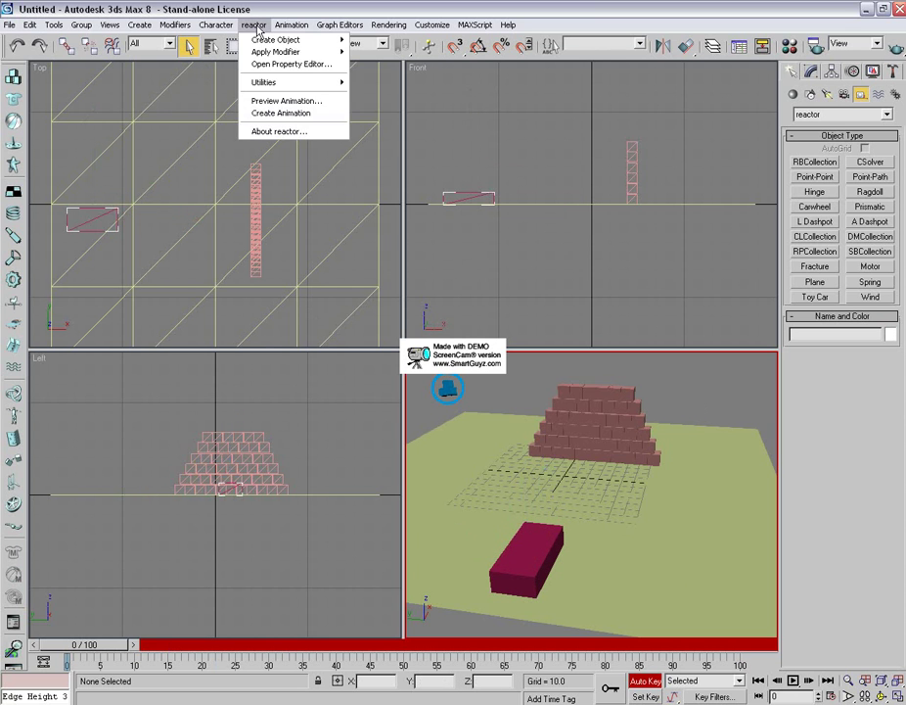
mouse_move(291, 25)
left_click(891, 74)
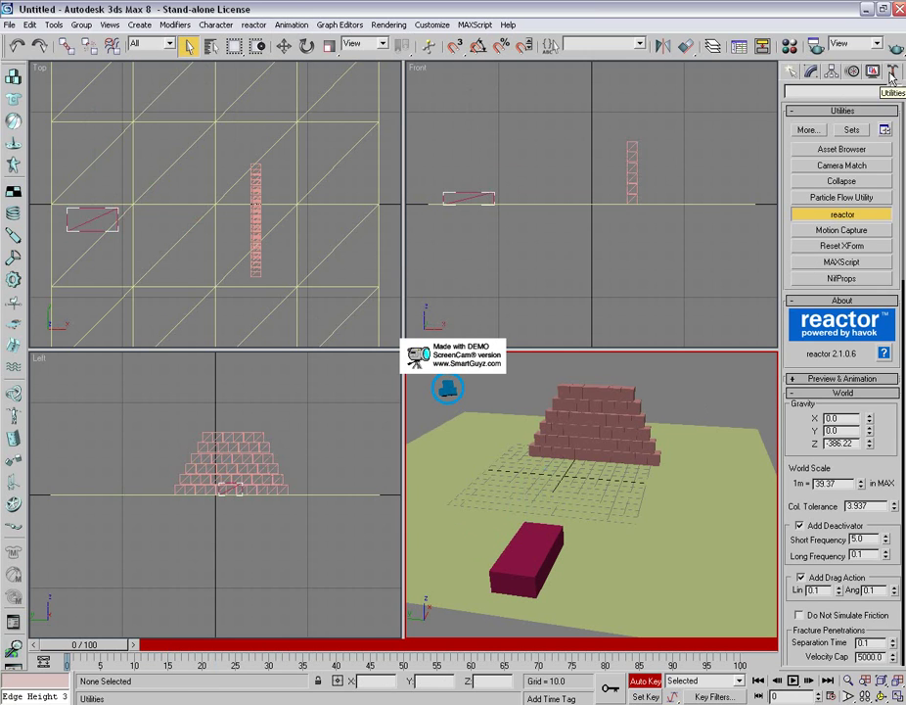
left_click(823, 217)
left_click(825, 216)
scroll(873, 425, "down", 3)
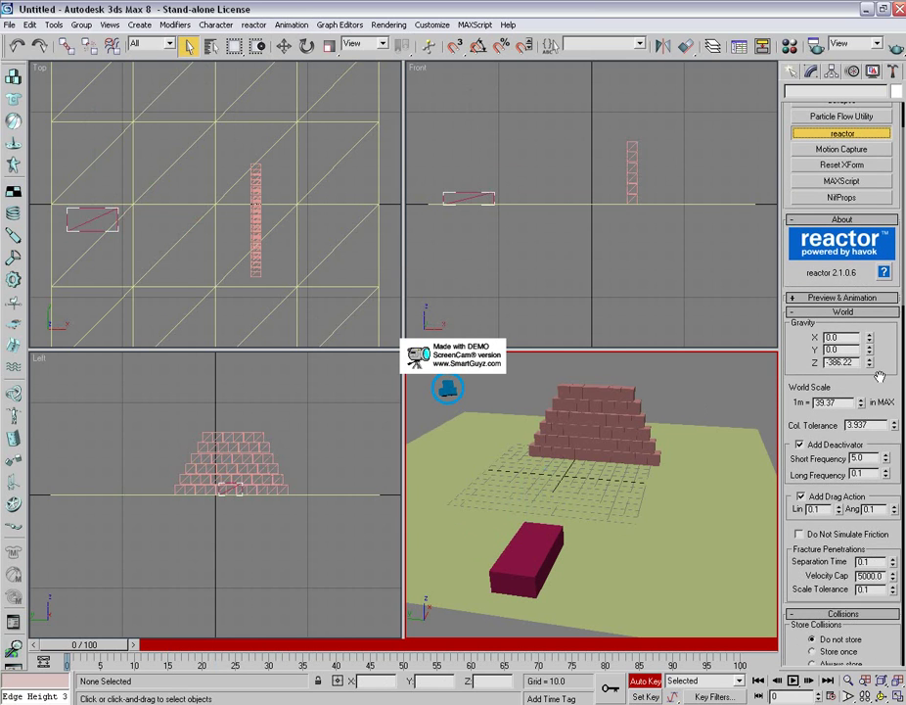
left_click_drag(873, 425, 837, 421)
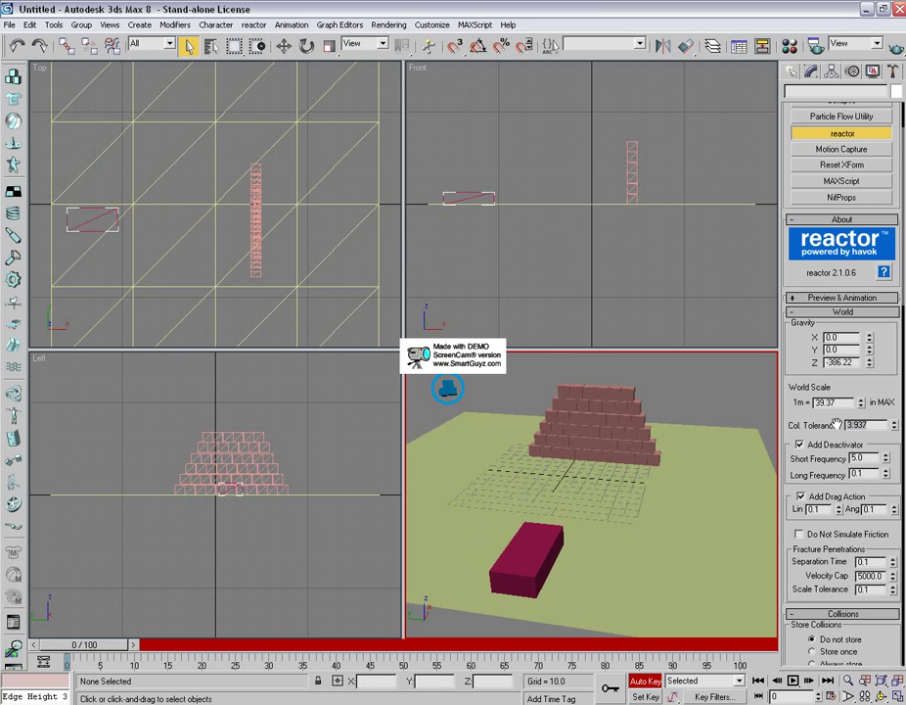
type("1.0")
type("-980")
key("Return")
left_click(843, 361)
mouse_move(902, 296)
left_mouse_down()
mouse_move(902, 334)
mouse_move(902, 272)
left_mouse_up()
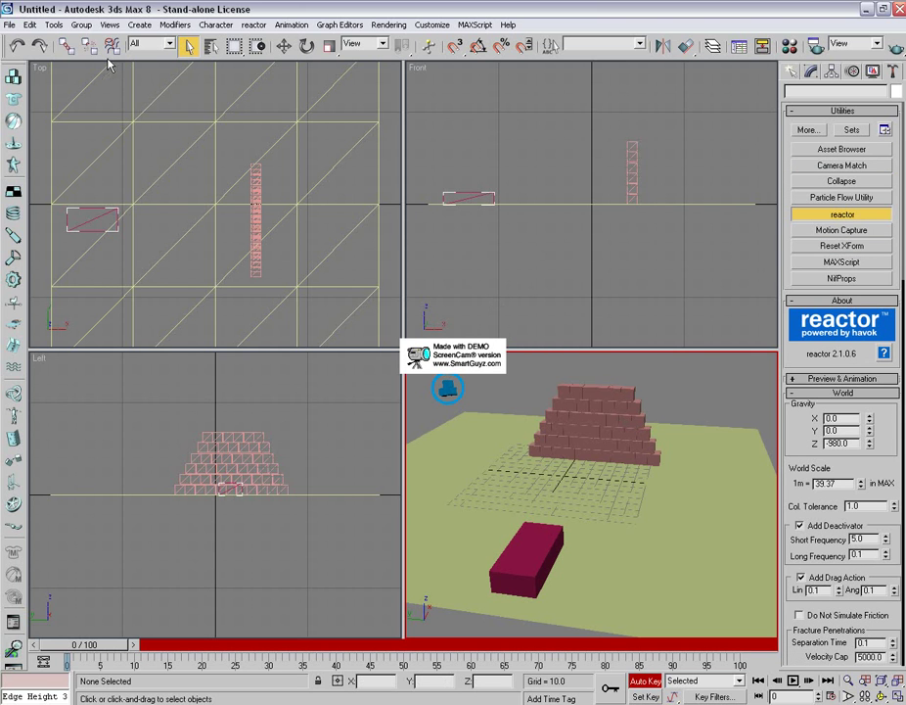
Step: Preview the reactor simulation of the larger box hitting the wall in real time, continuing past the world analysis, and close the preview
left_click(257, 24)
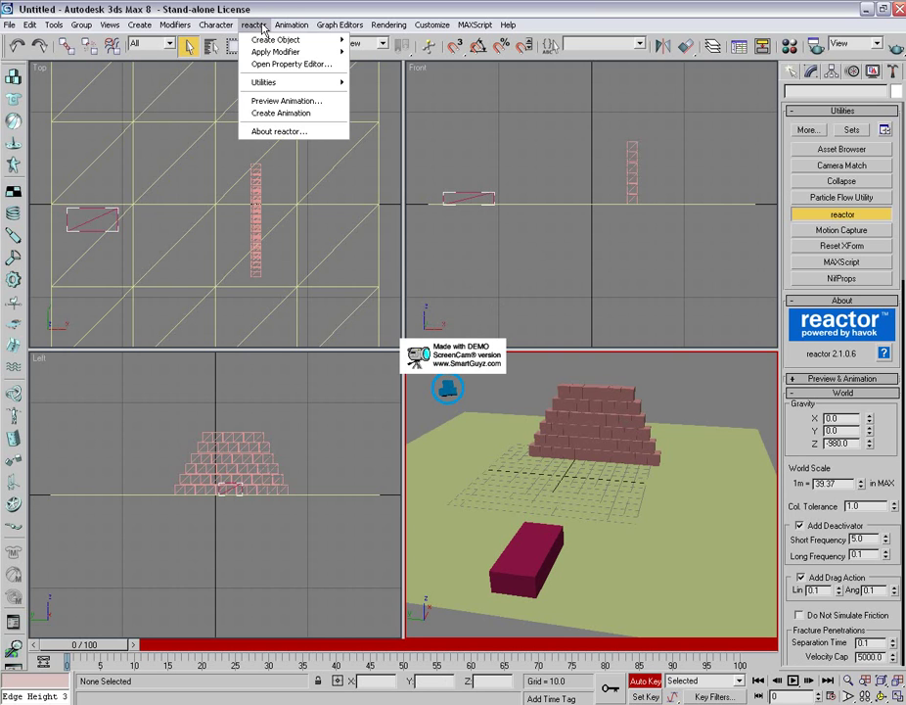
left_click(303, 101)
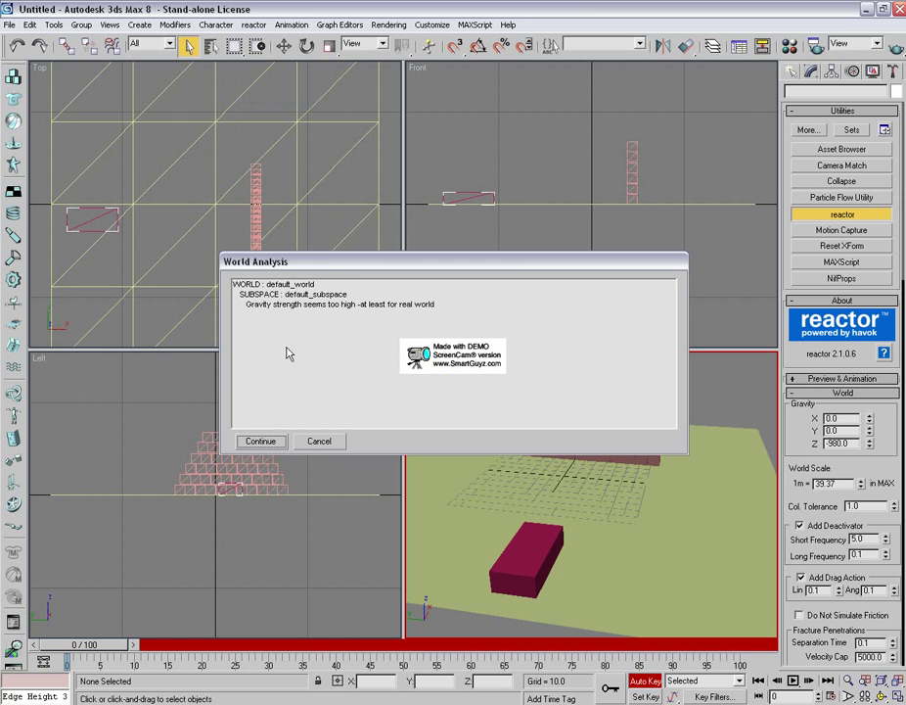
left_click(260, 440)
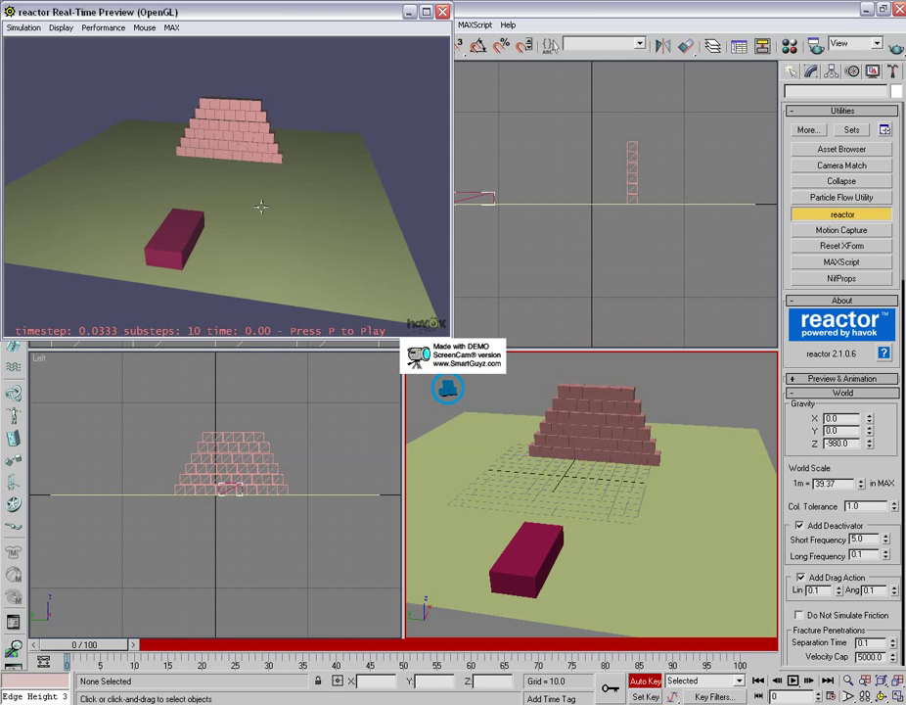
left_click_drag(262, 203, 259, 203)
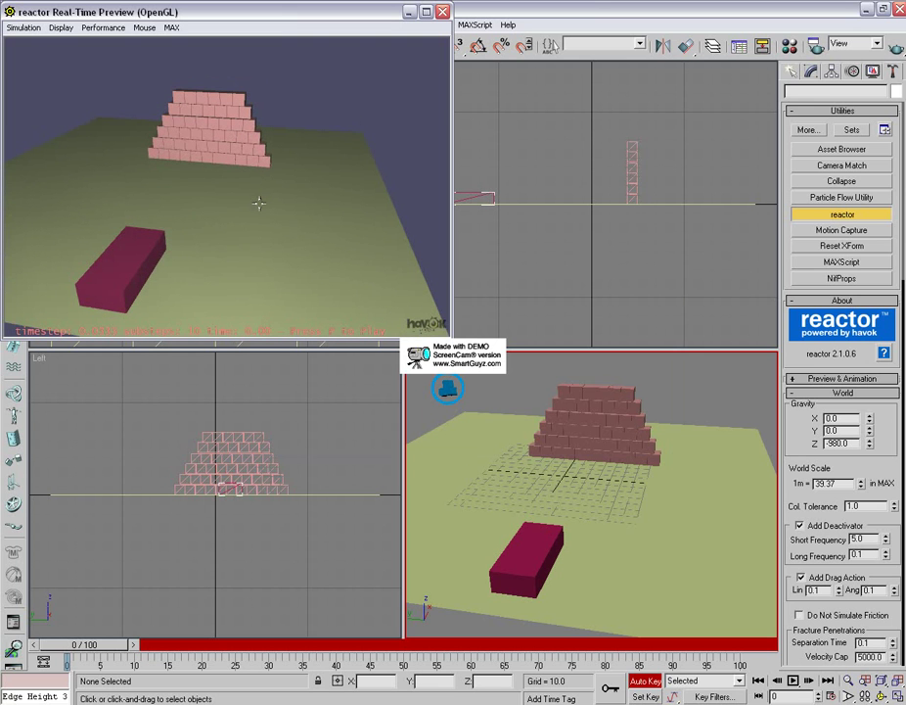
key("p")
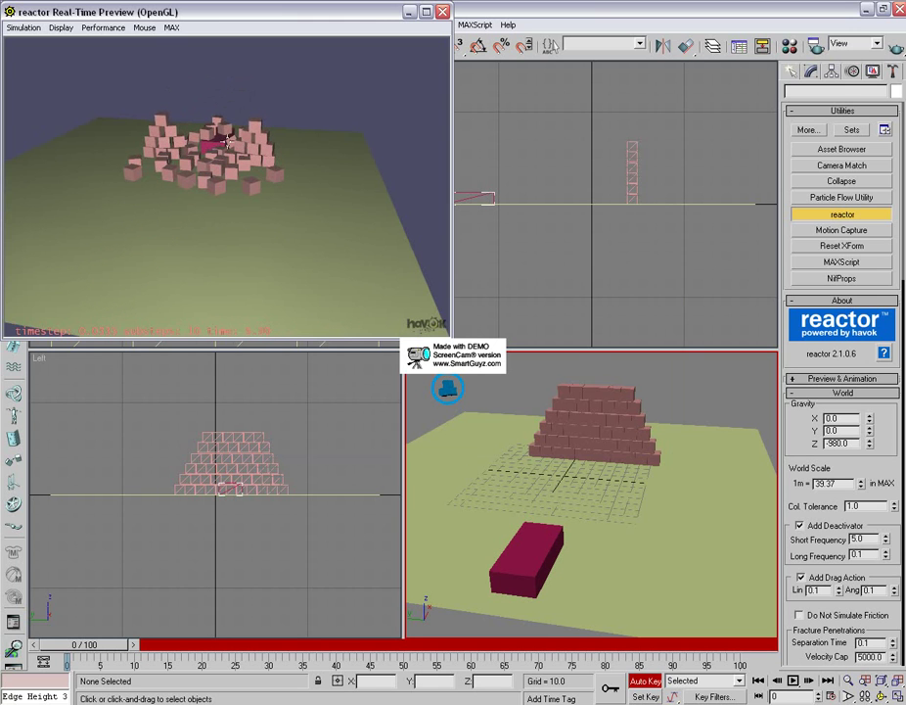
left_click(443, 13)
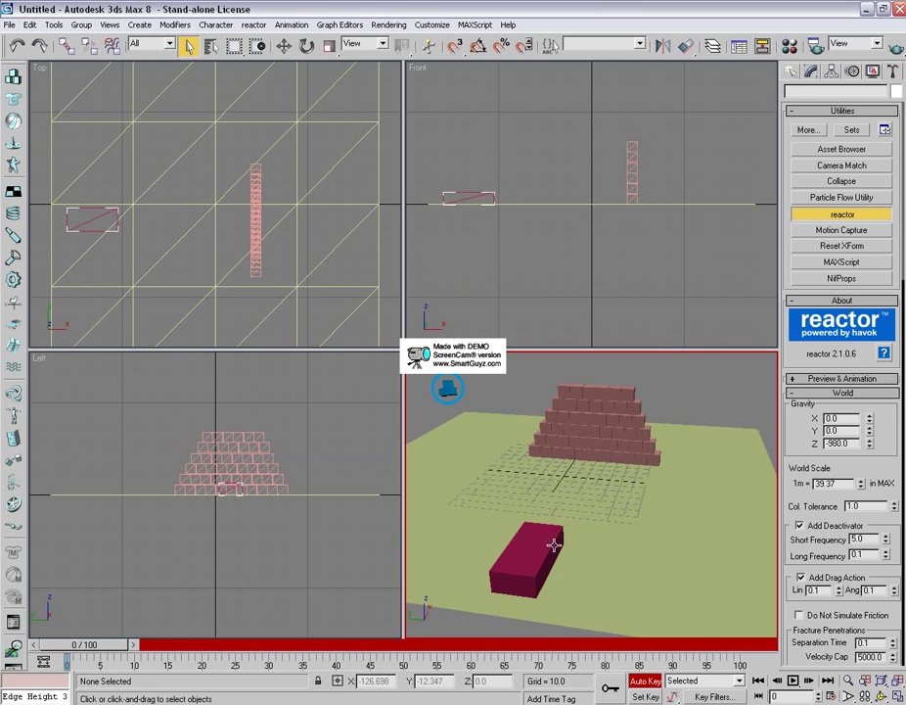
Step: Move the larger box's end key from frame 100 to frame 50, preview the reactor simulation again, and clear the selection
left_click(516, 555)
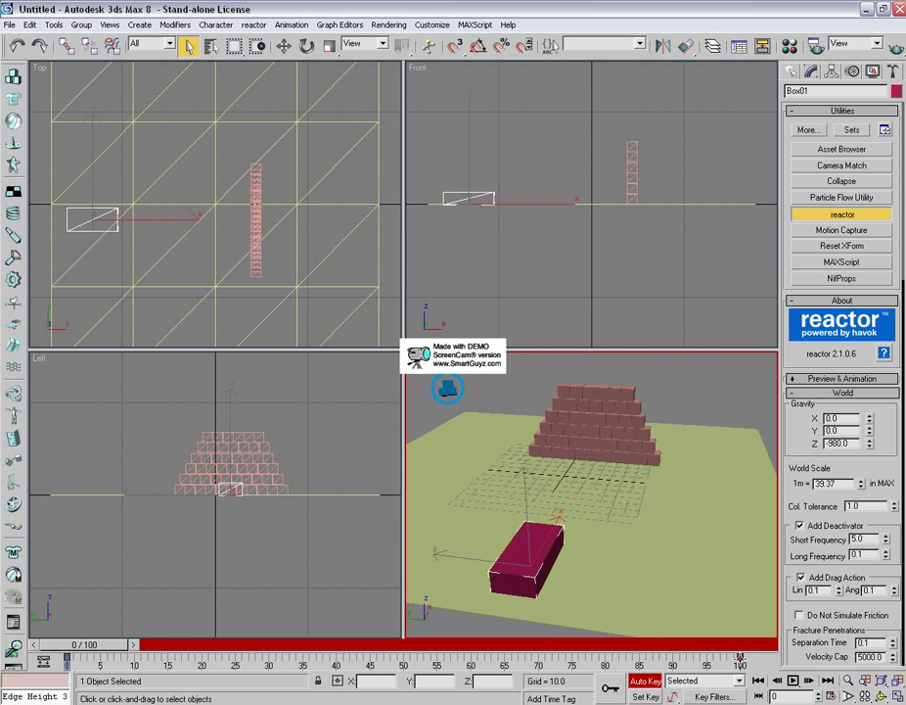
left_click_drag(740, 658, 404, 658)
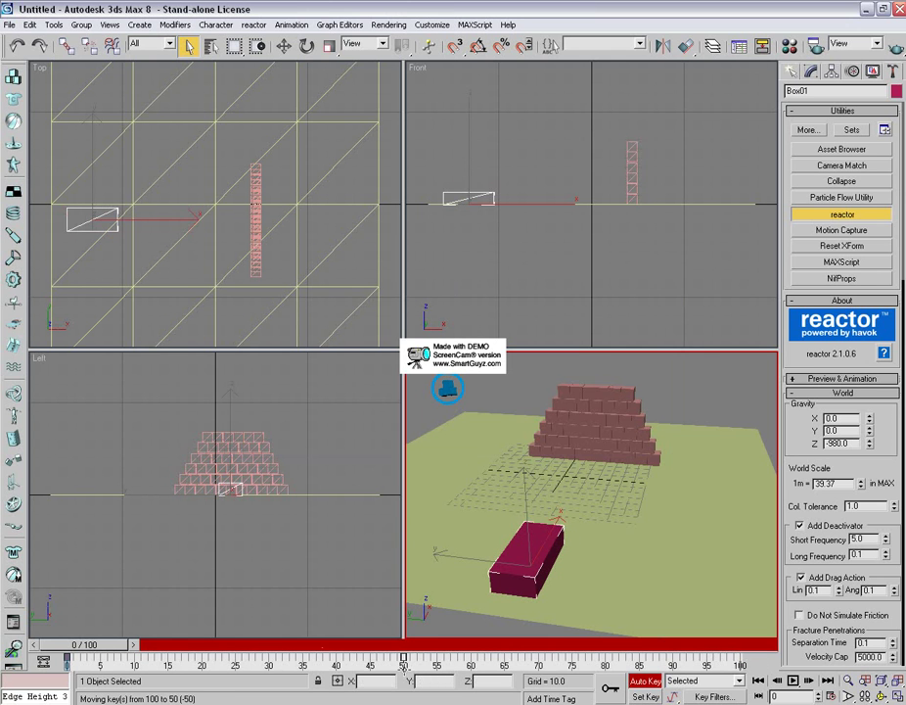
left_click(253, 25)
left_click(284, 113)
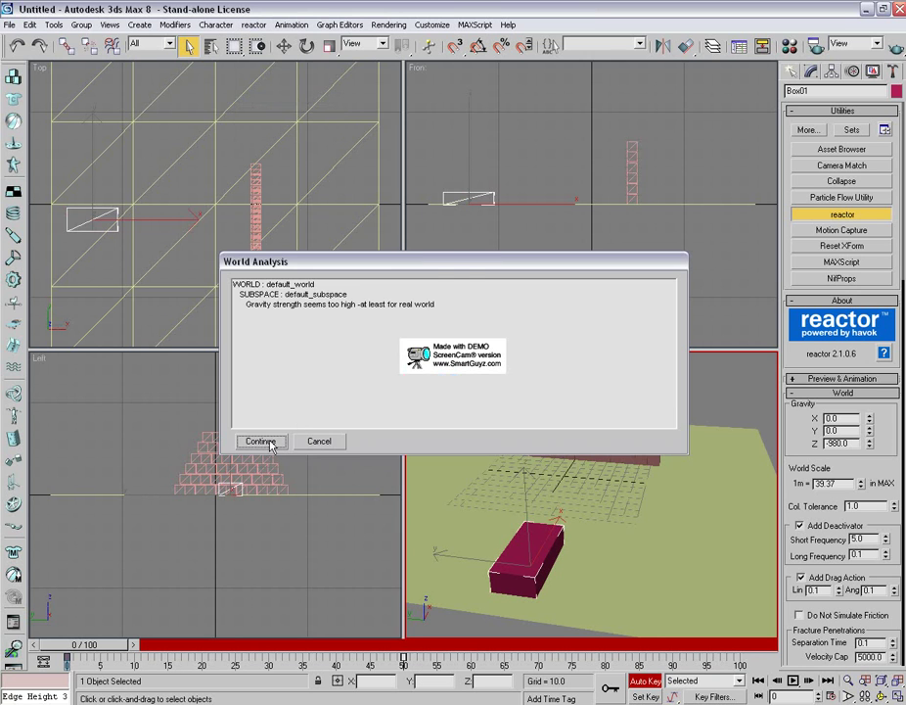
left_click(283, 439)
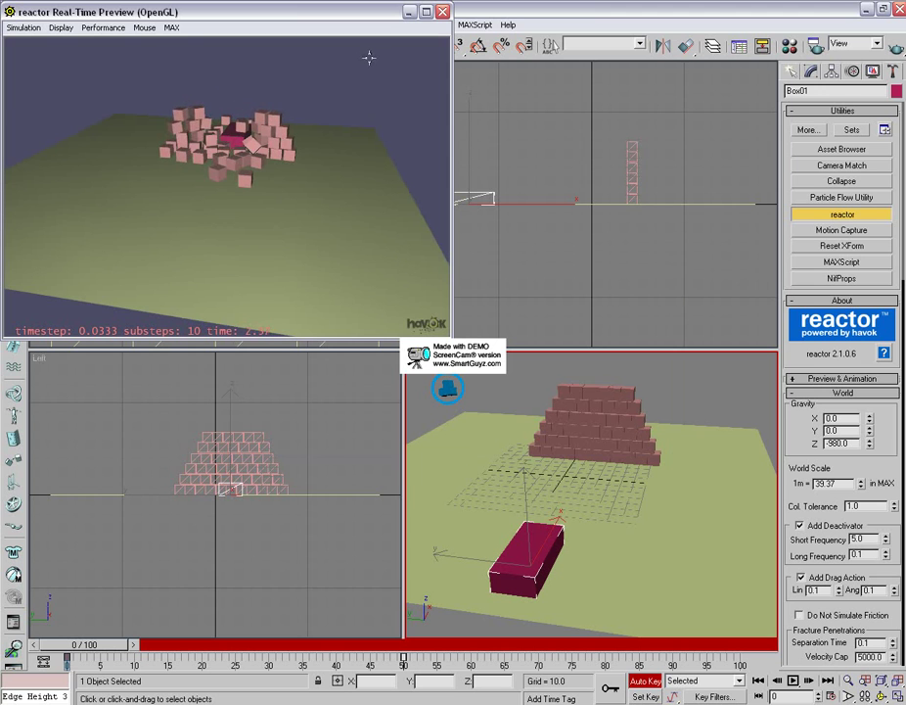
left_click(442, 11)
key("ctrl+d")
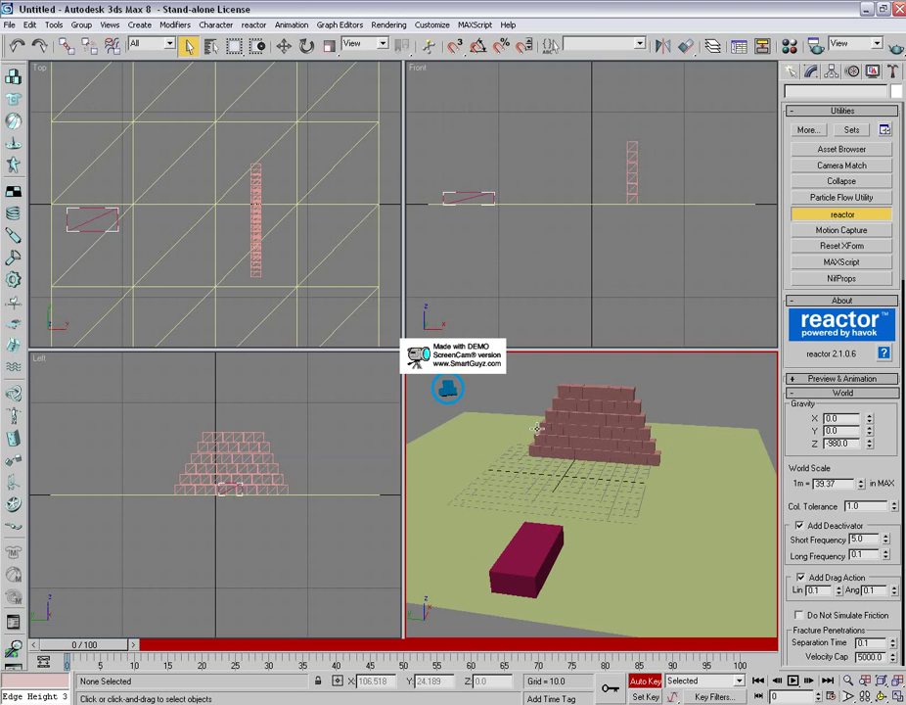
left_click_drag(650, 378, 673, 364)
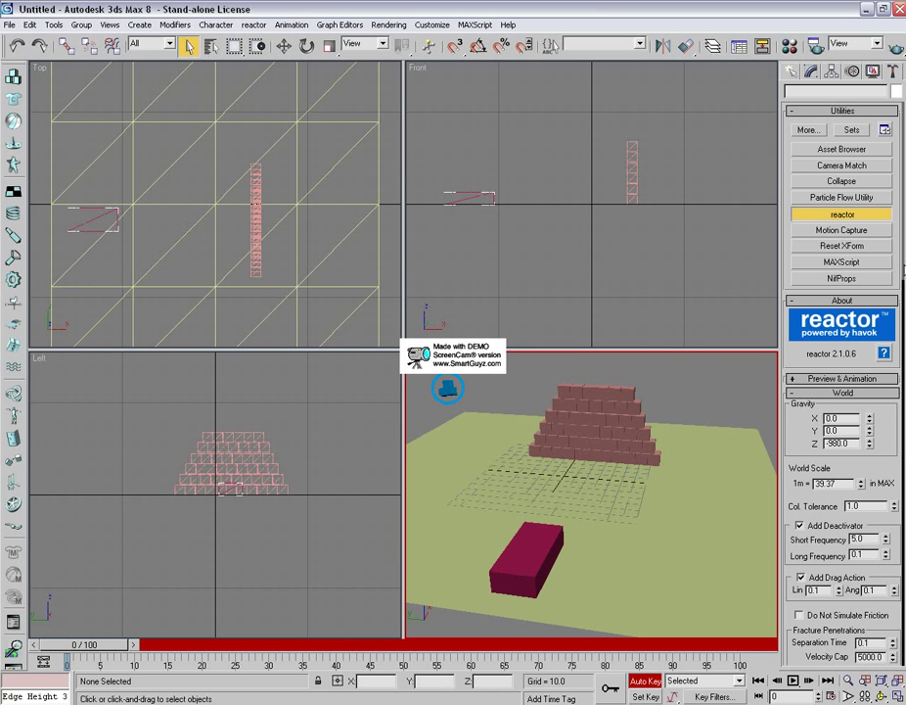
mouse_move(903, 311)
left_mouse_down()
mouse_move(902, 411)
mouse_move(903, 311)
left_mouse_up()
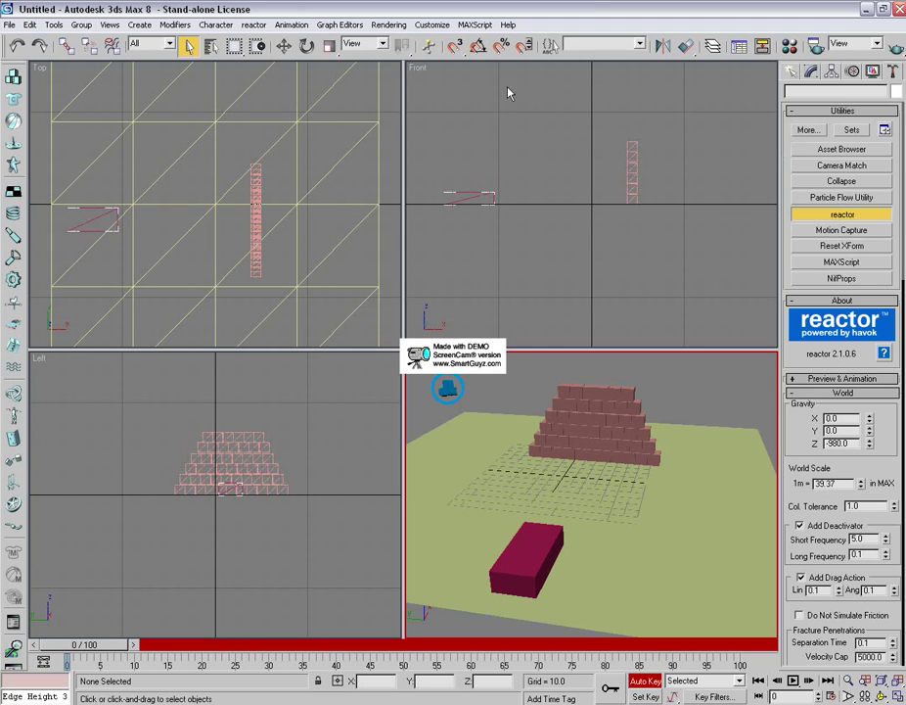
Step: Create the reactor animation of the crash as keyframes, accepting the confirmation and continuing past the world analysis
left_click(254, 25)
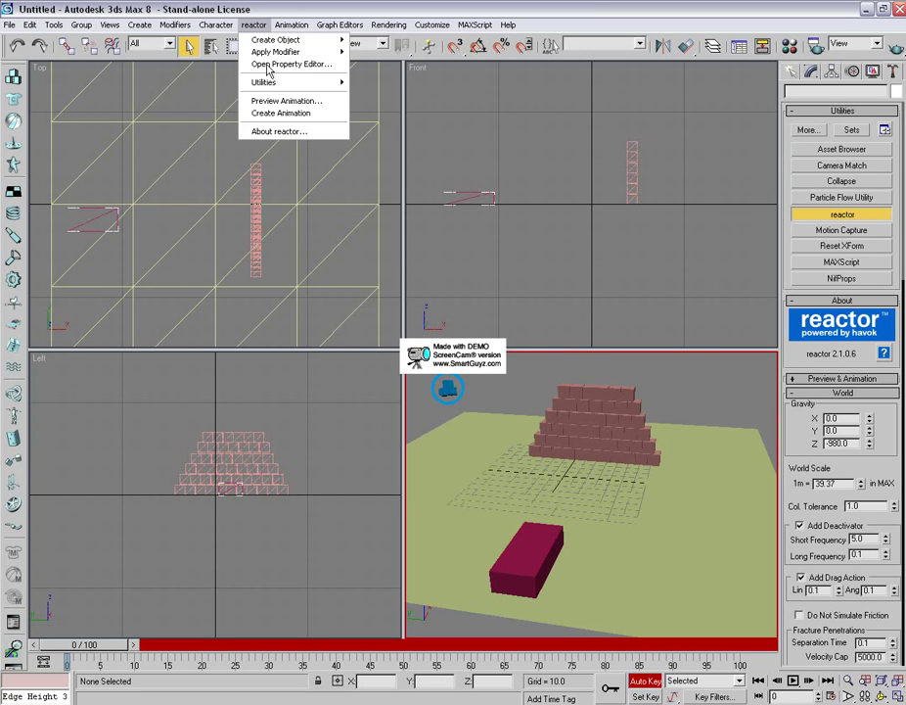
left_click(284, 114)
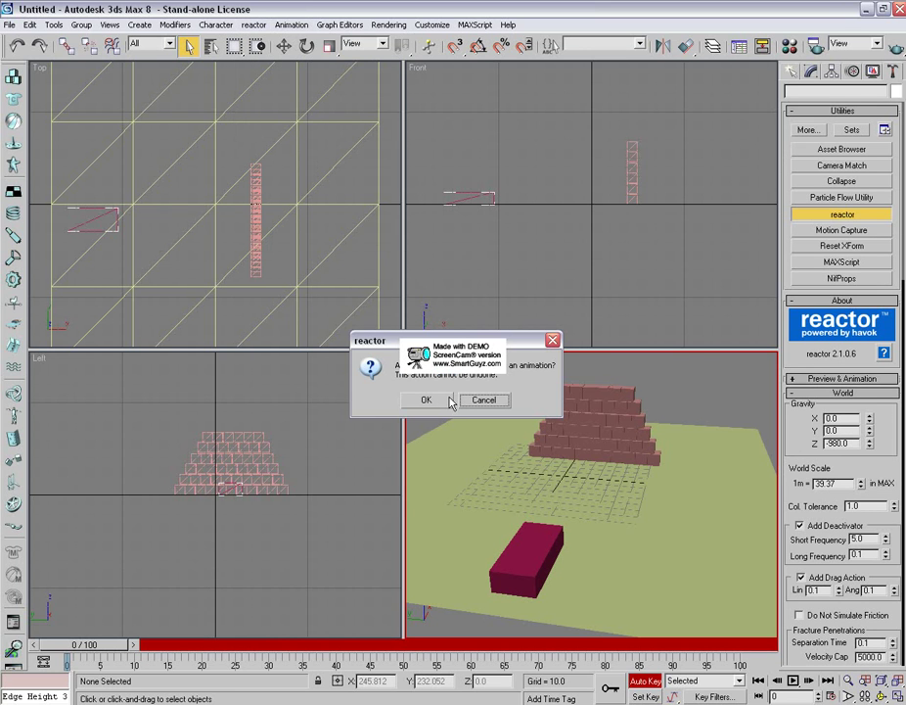
left_click_drag(446, 345, 359, 251)
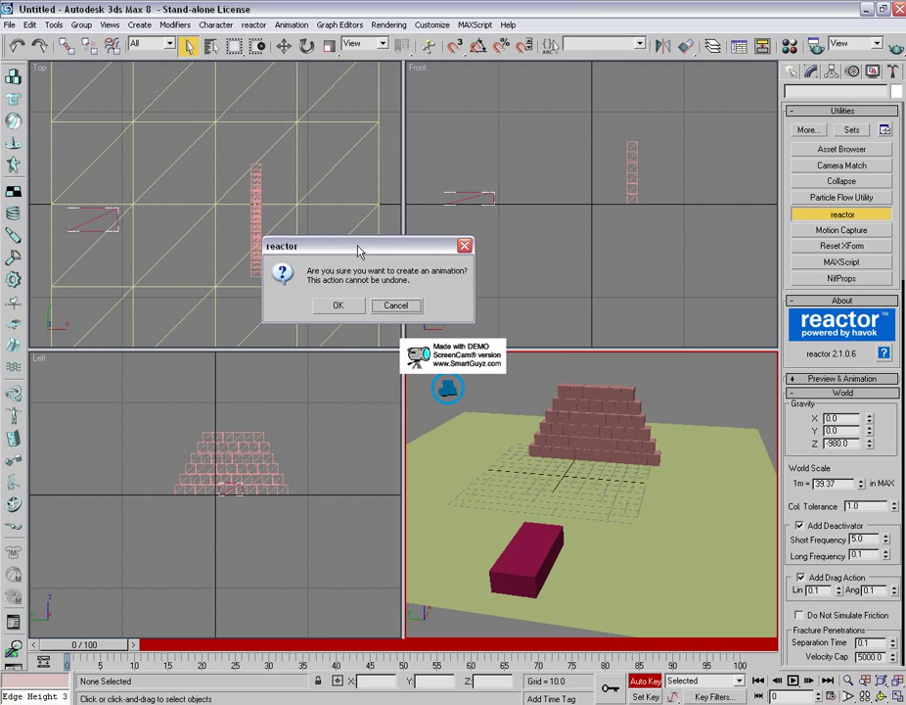
left_click(339, 308)
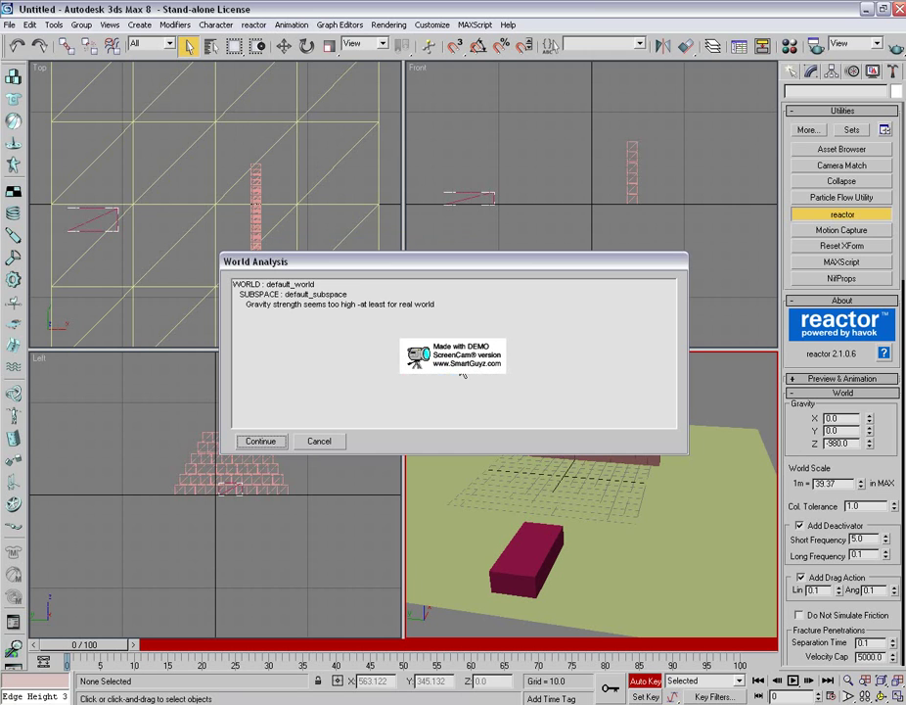
left_click(262, 442)
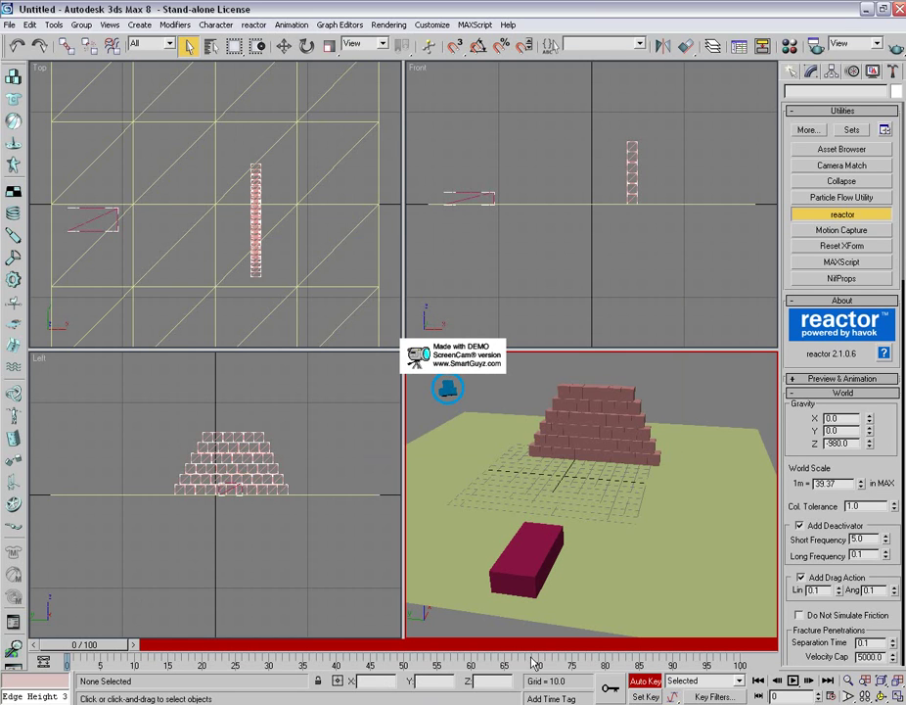
Step: Play back the generated crash animation, scrub through the collision, and return to frame 0
left_click(793, 682)
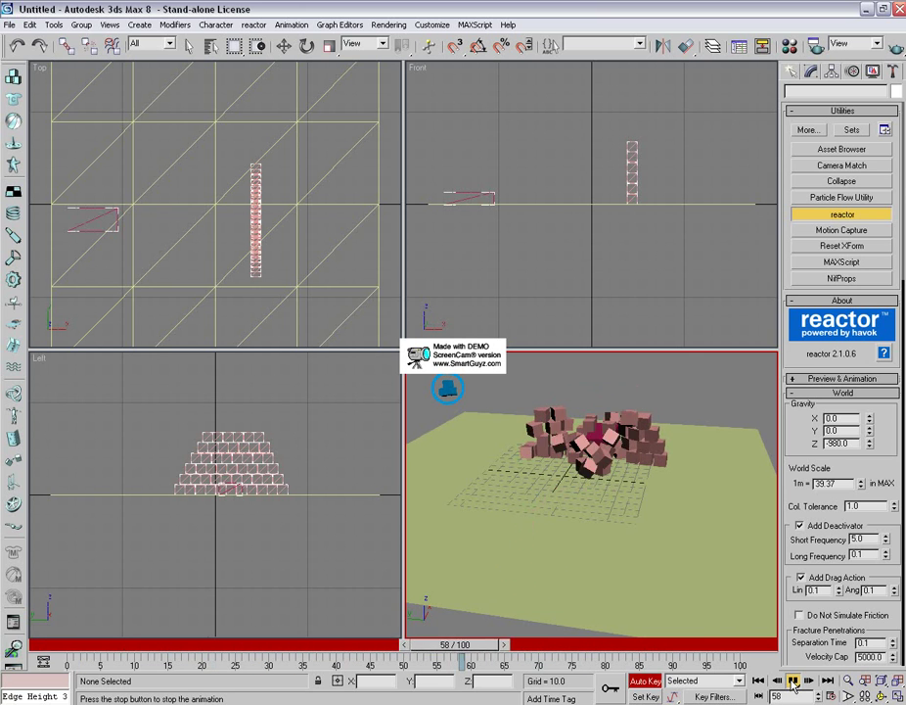
left_click(793, 682)
left_click_drag(668, 644, 424, 631)
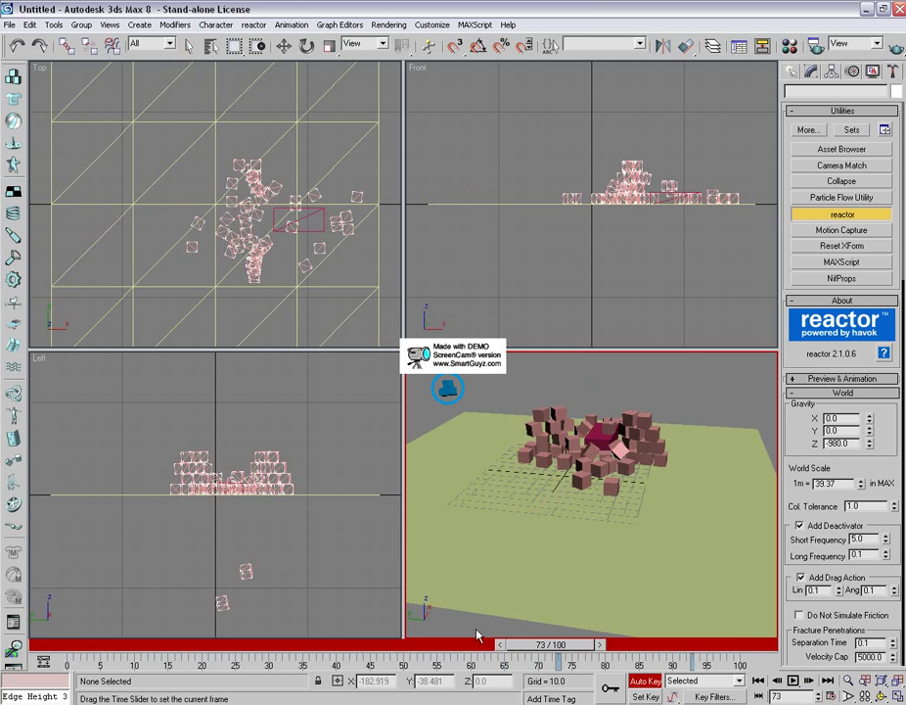
left_click_drag(550, 644, 24, 593)
Step: Select all the wall cubes, delete their keys before frame 29 where the larger box reaches the wall, and return to frame 0
key("q")
left_click_drag(706, 110, 624, 209)
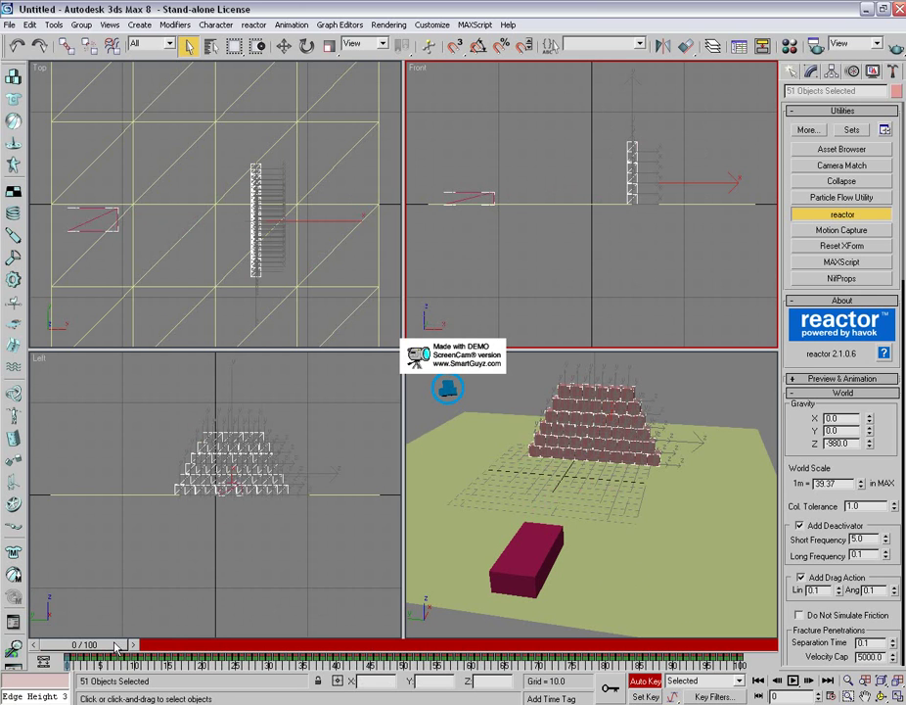
left_click(134, 644)
left_click_drag(210, 652, 298, 641)
key("q")
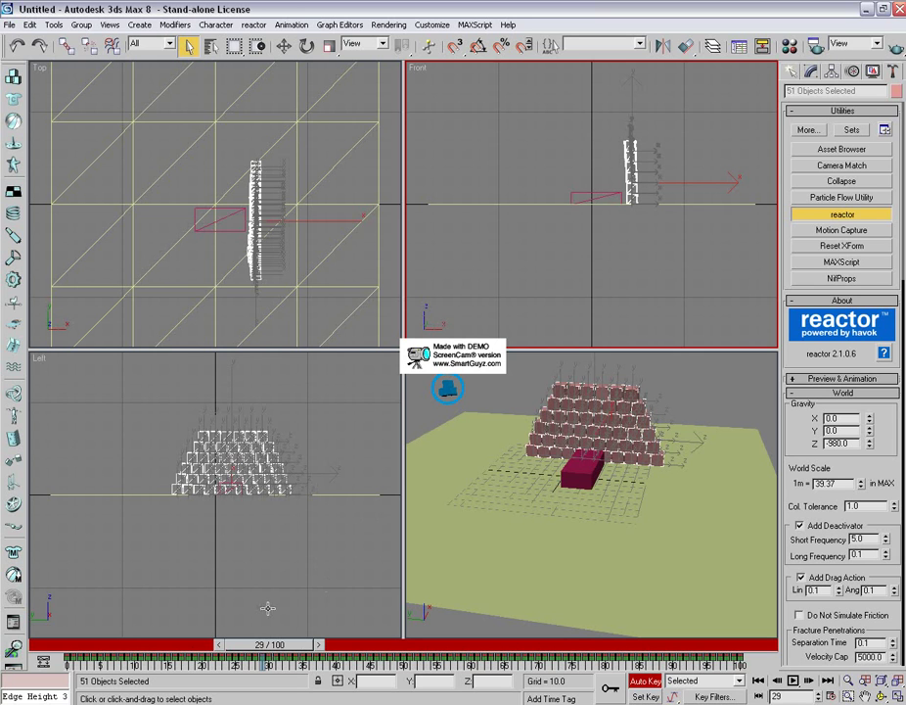
left_click_drag(61, 661, 220, 675)
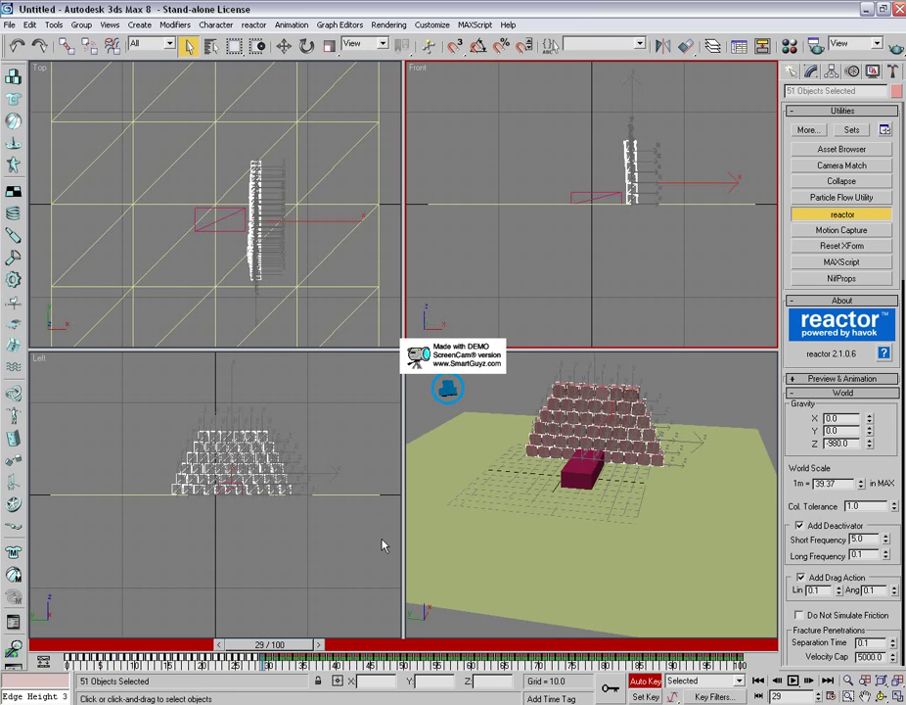
left_click_drag(278, 649, 15, 646)
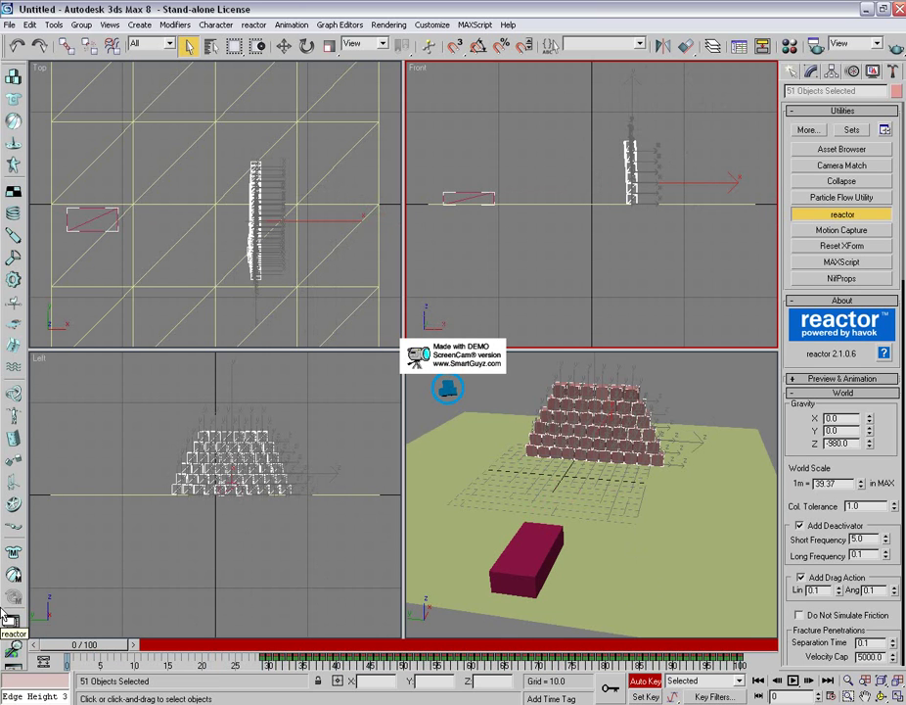